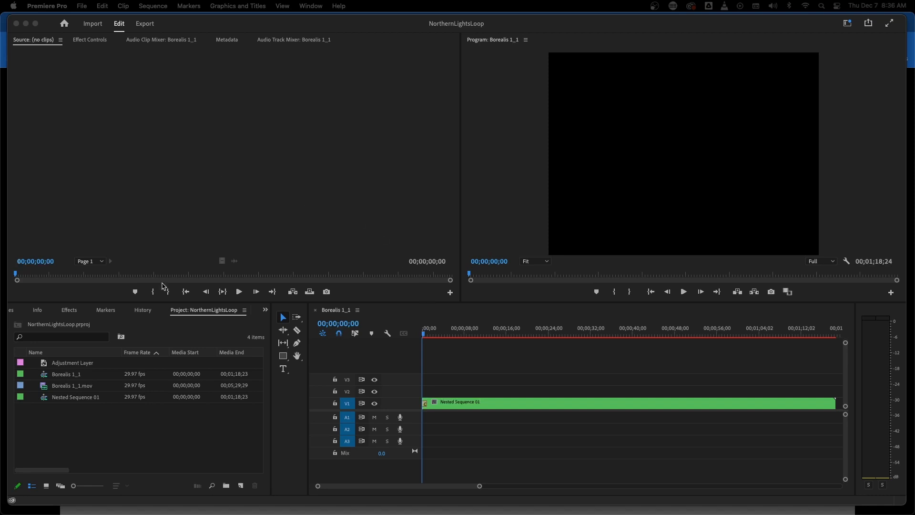
Open Borealis 1_1.mov in the source monitor and mark an In and Out range, ending at 00;03;09;26
double_click(59, 388)
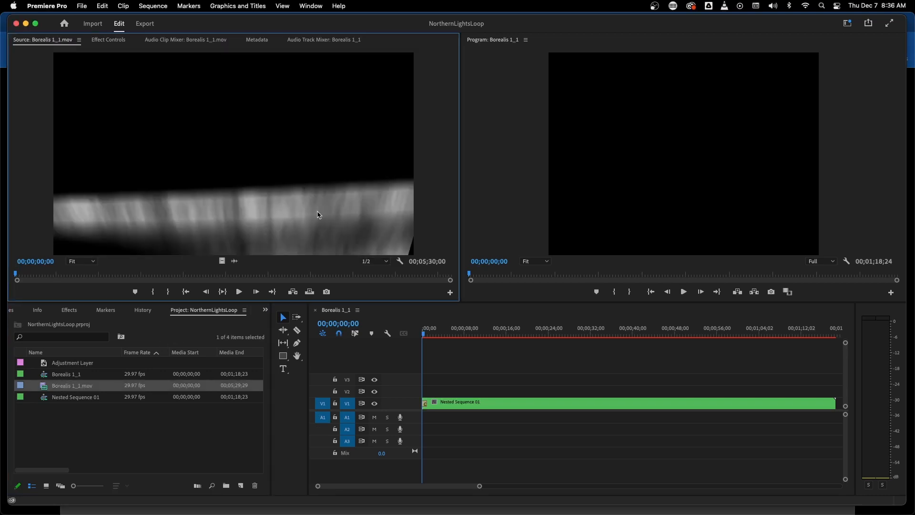
mouse_move(58, 276)
mouse_down()
mouse_move(353, 275)
mouse_move(91, 279)
mouse_move(279, 275)
mouse_move(268, 275)
mouse_up()
key(i)
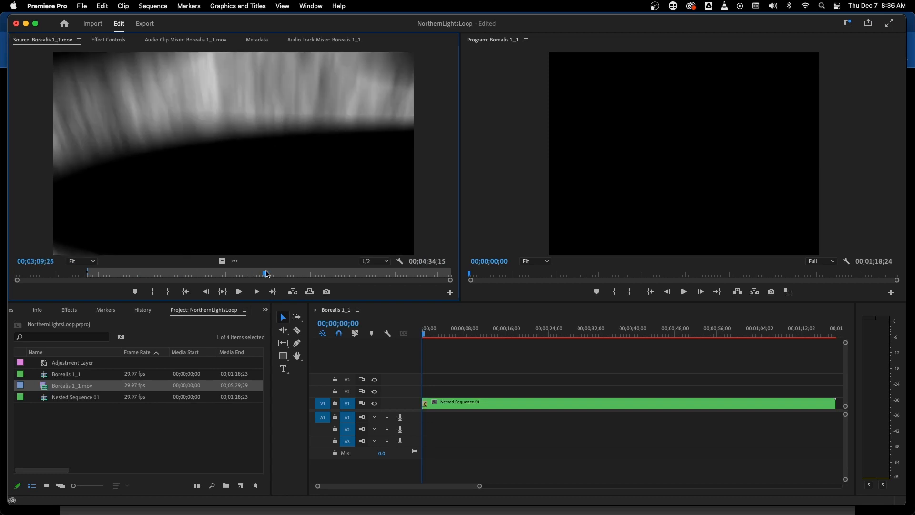
key(o)
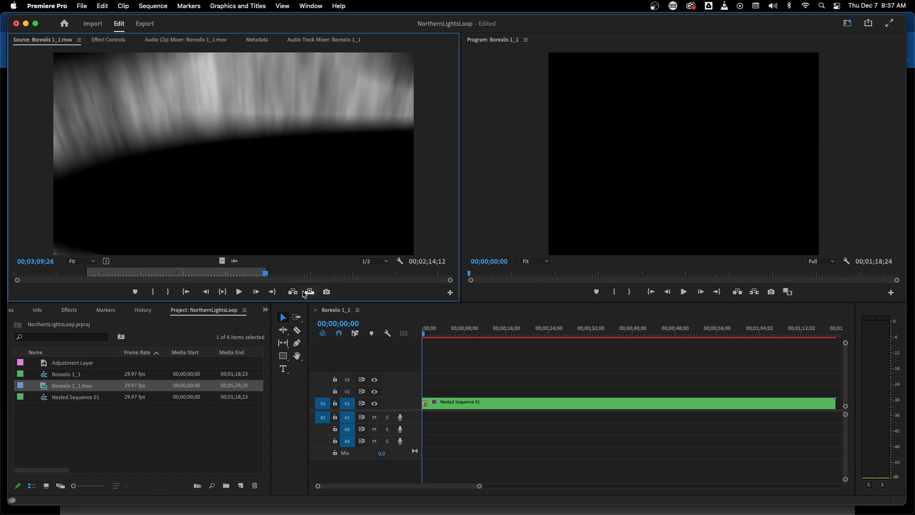
Insert the marked range of Borealis 1_1.mov at the end of the sequence, directly after Nested Sequence 01
click(446, 313)
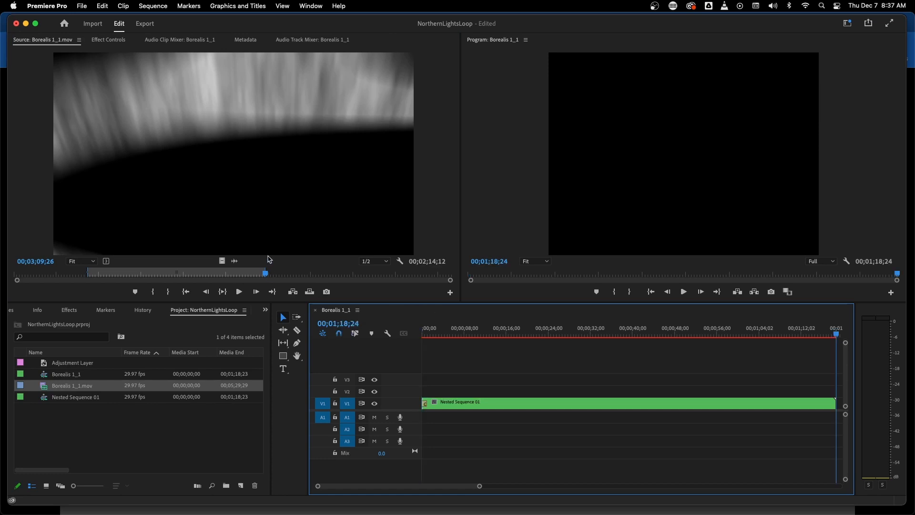
click(294, 292)
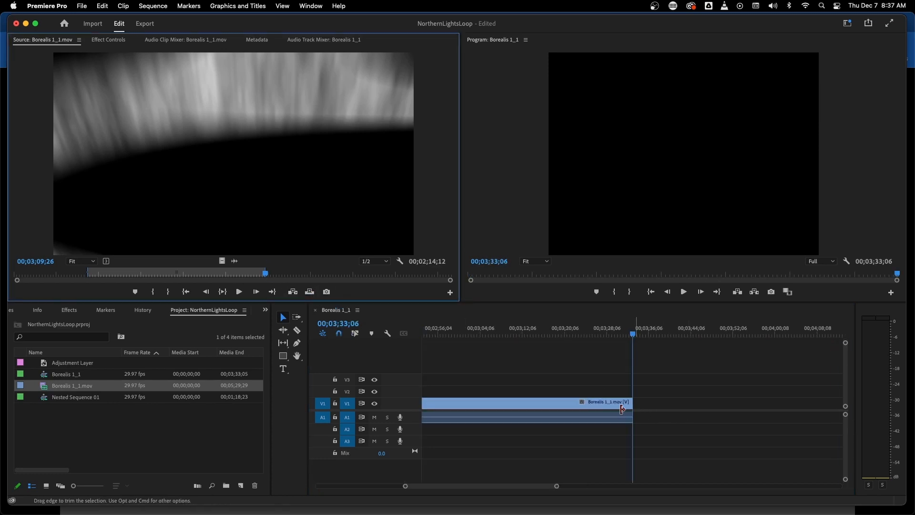
key(backslash)
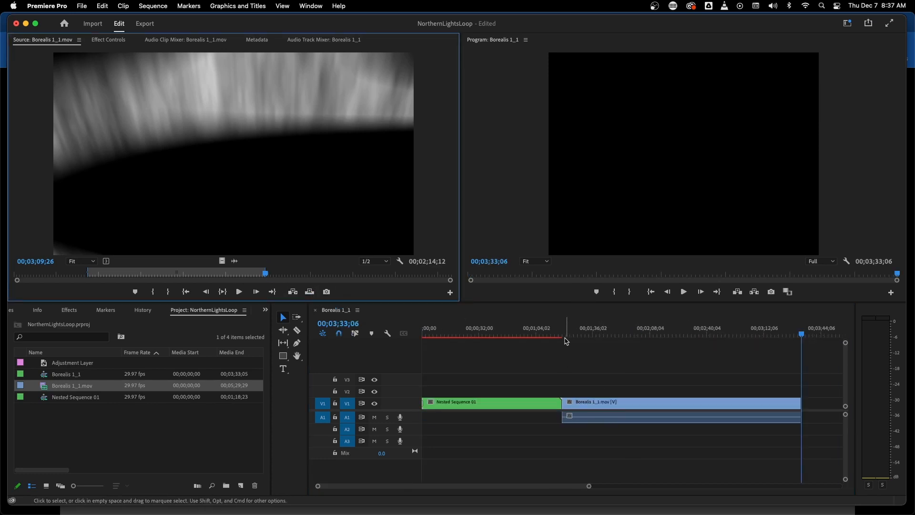
Review the cut between the two clips and trim the end of Nested Sequence 01 back to about 00;01;12;11
drag(548, 335, 568, 324)
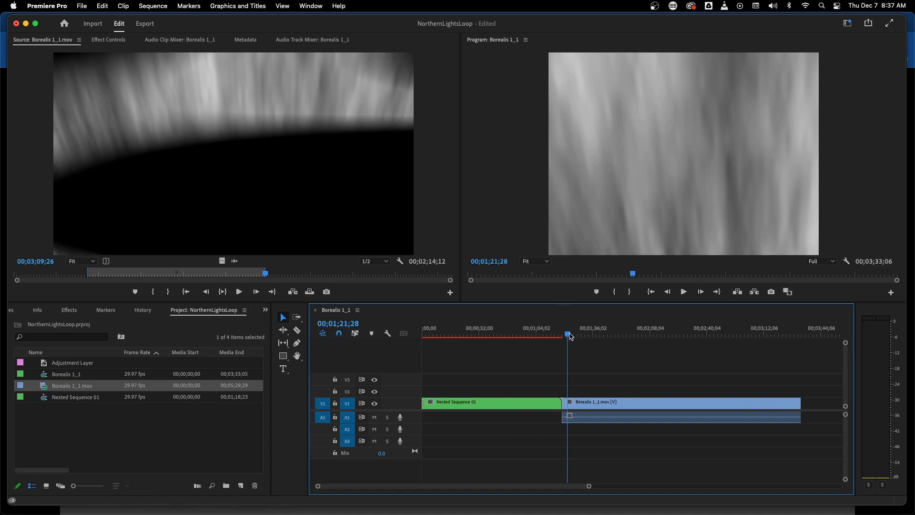
drag(569, 334, 539, 337)
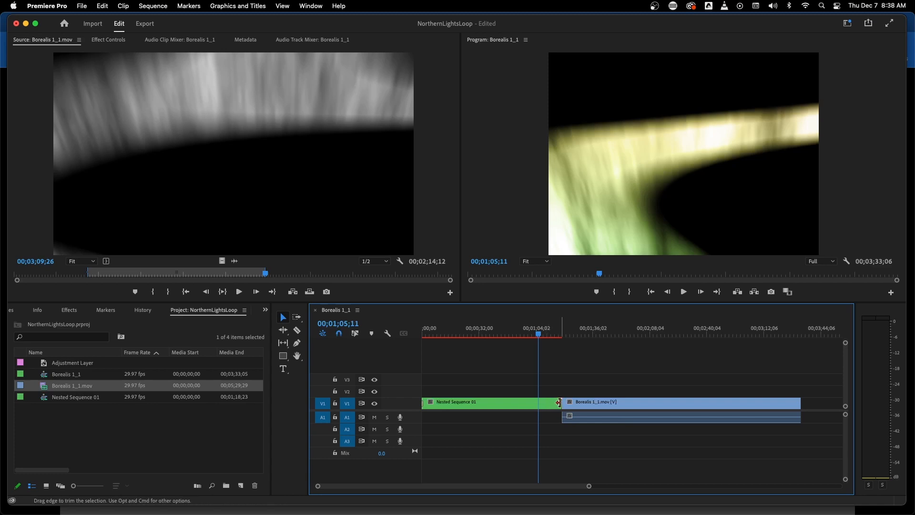
drag(560, 403, 550, 404)
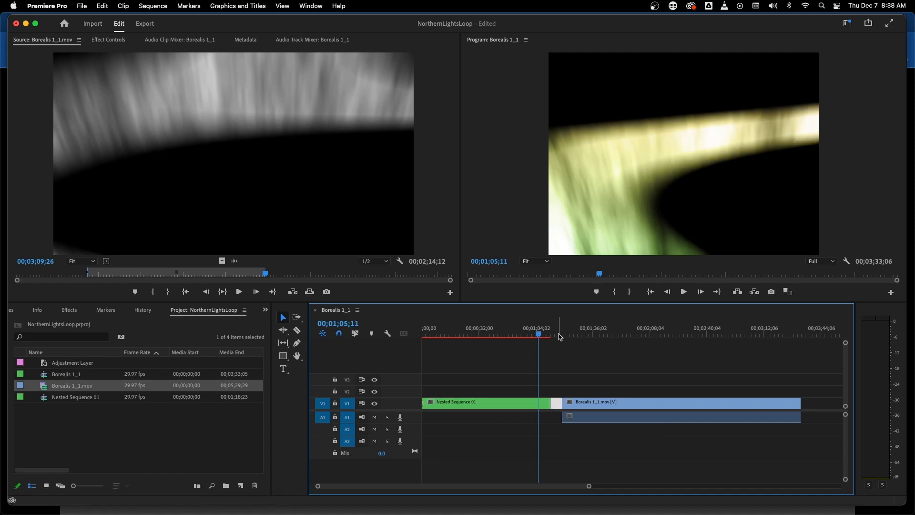
Delete the gap between Nested Sequence 01 and the Borealis 1_1.mov clip
drag(559, 334, 538, 334)
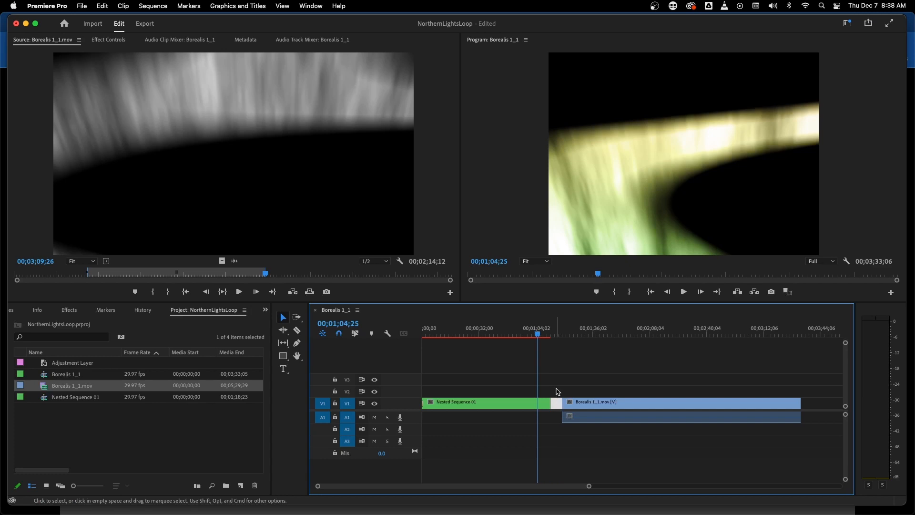
click(557, 404)
drag(576, 368, 683, 410)
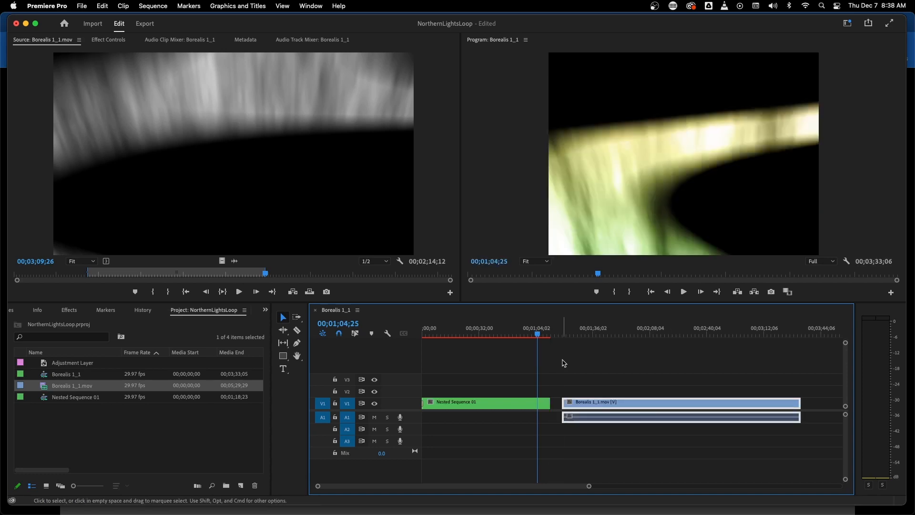
click(558, 410)
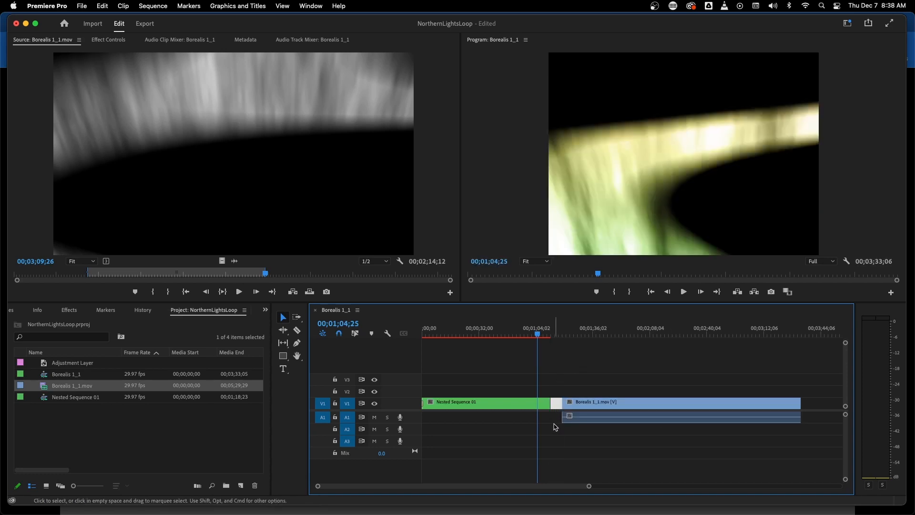
click(561, 405)
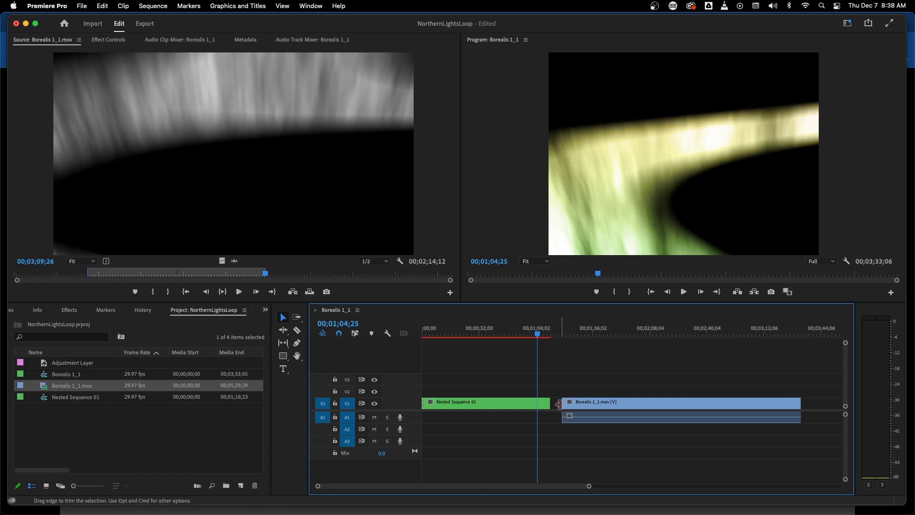
click(557, 405)
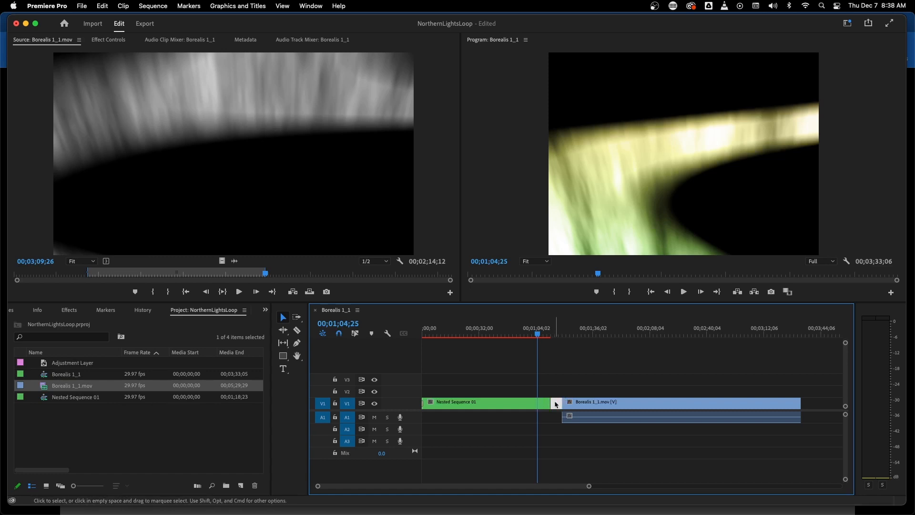
key(Delete)
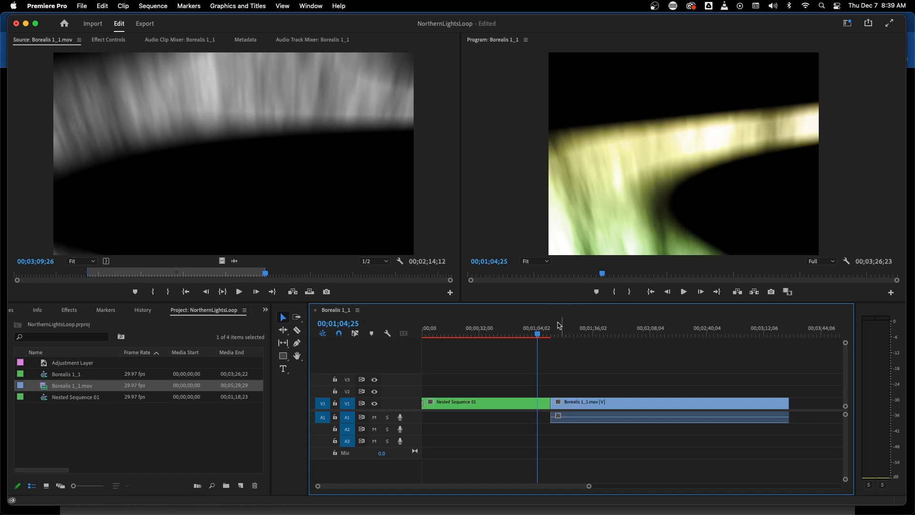
Move the sequence playhead to 00;01;23;09 inside the Borealis 1_1.mov clip
drag(539, 338, 571, 337)
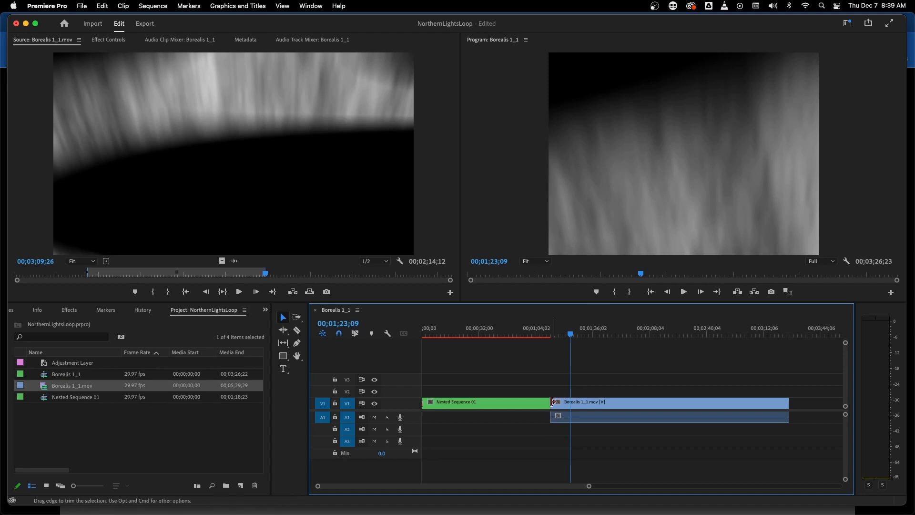
drag(554, 404, 554, 403)
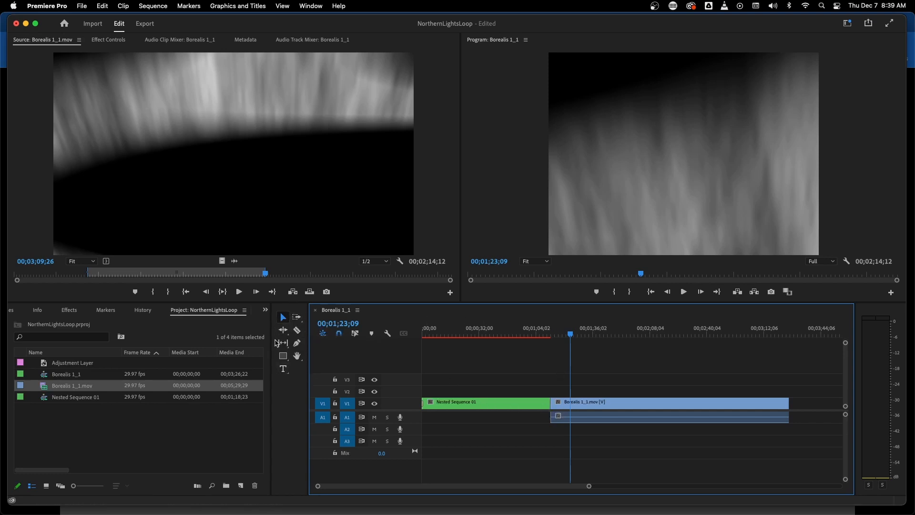
click(847, 23)
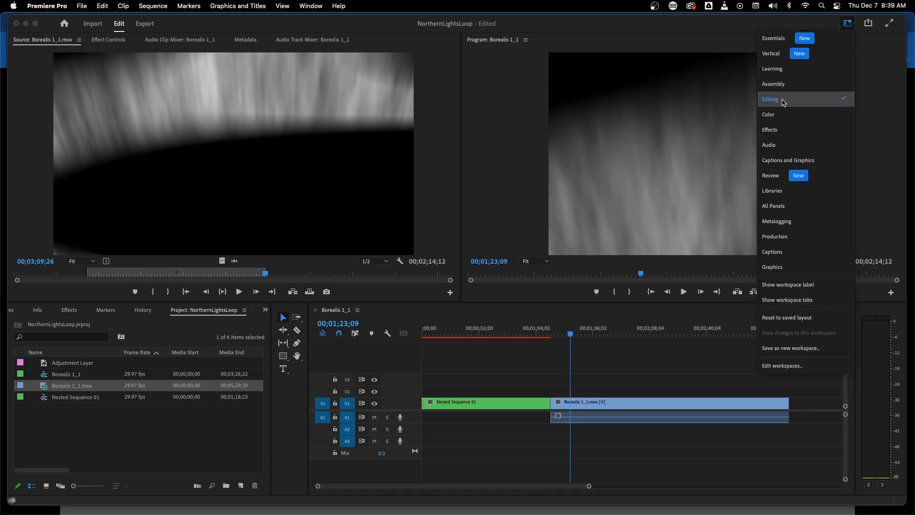
click(848, 23)
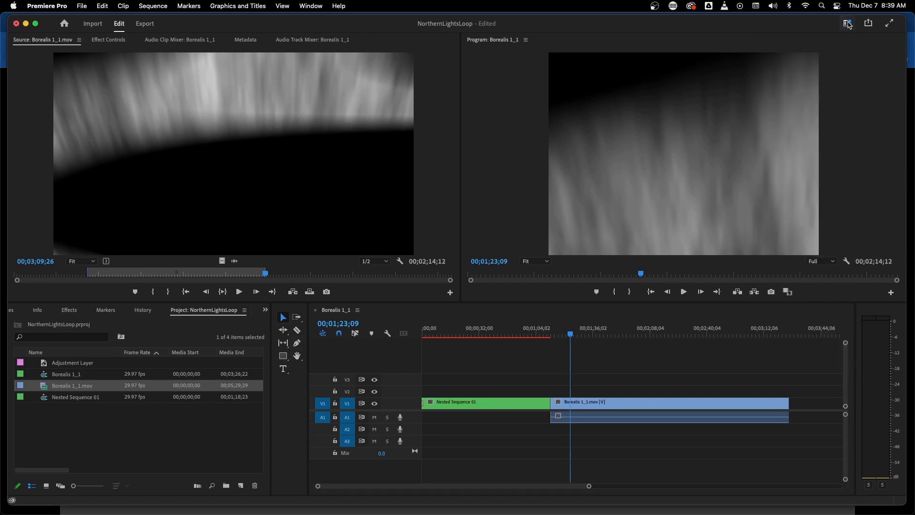
Try to split the Borealis 1_1.mov clip at the playhead with the Razor tool and undo the cut
click(298, 331)
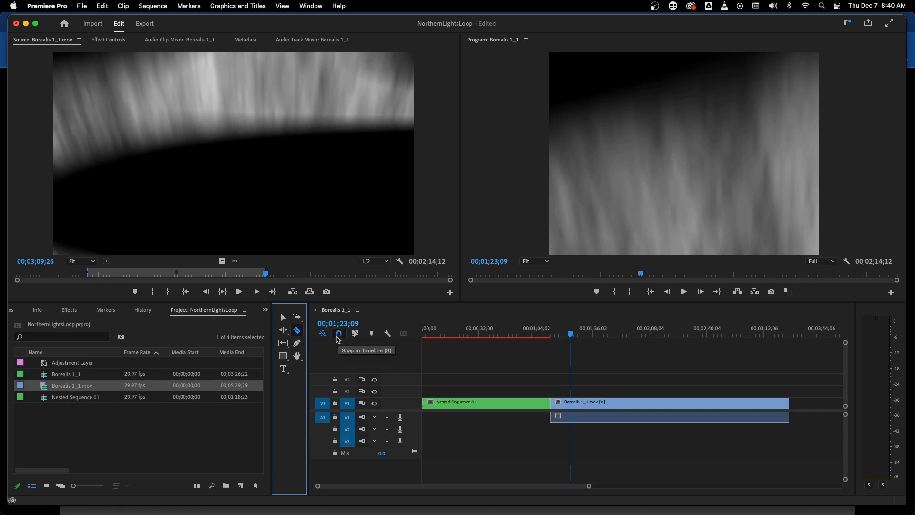
click(339, 334)
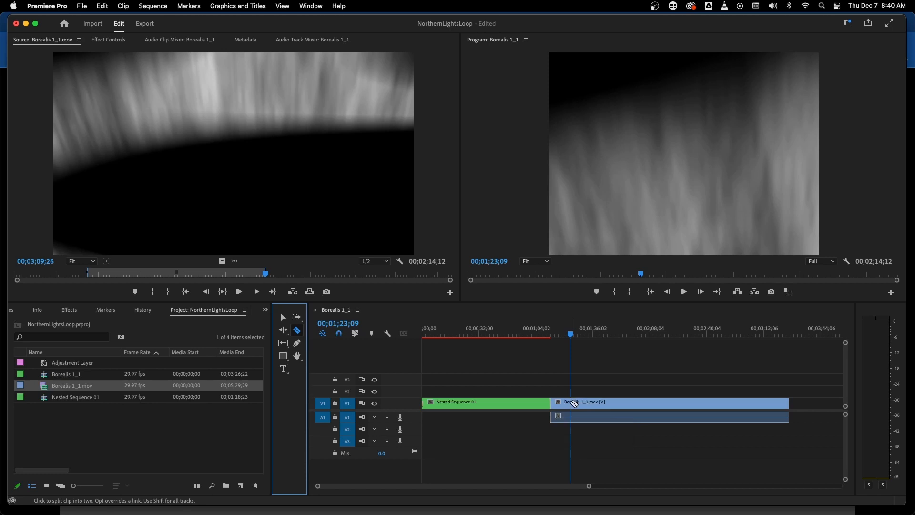
click(572, 404)
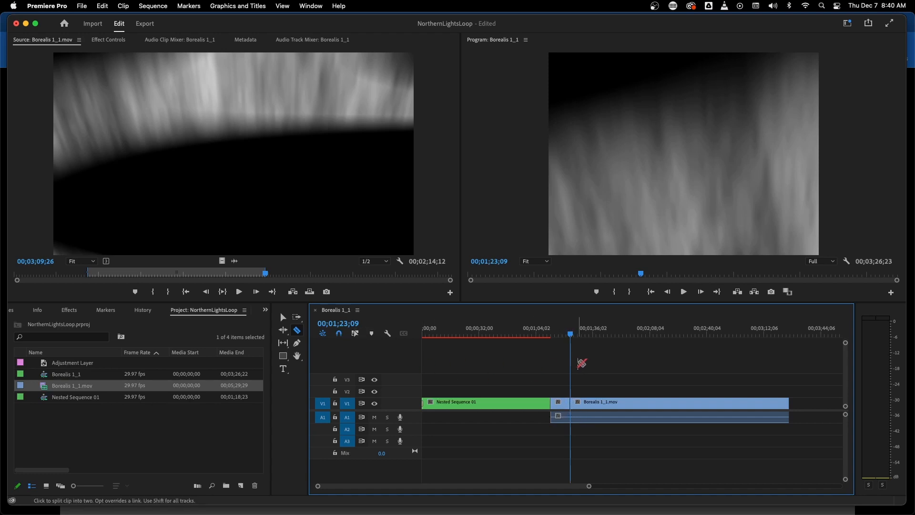
key(super+z)
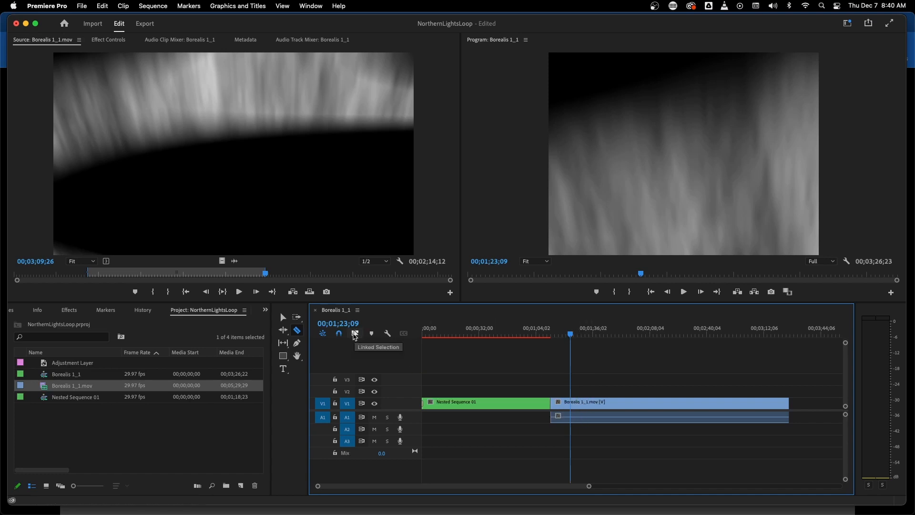
Enable linked selection and split the video and audio of the Borealis 1_1.mov clip together at the playhead
click(358, 335)
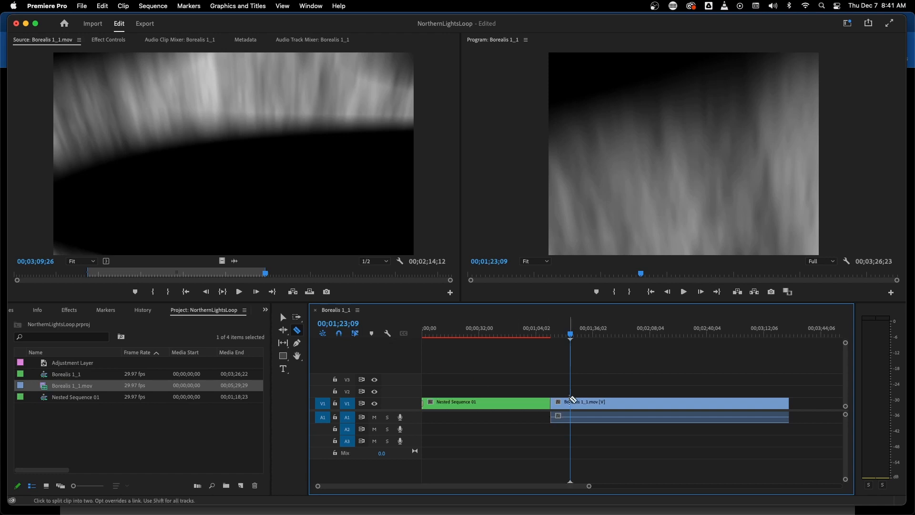
click(575, 404)
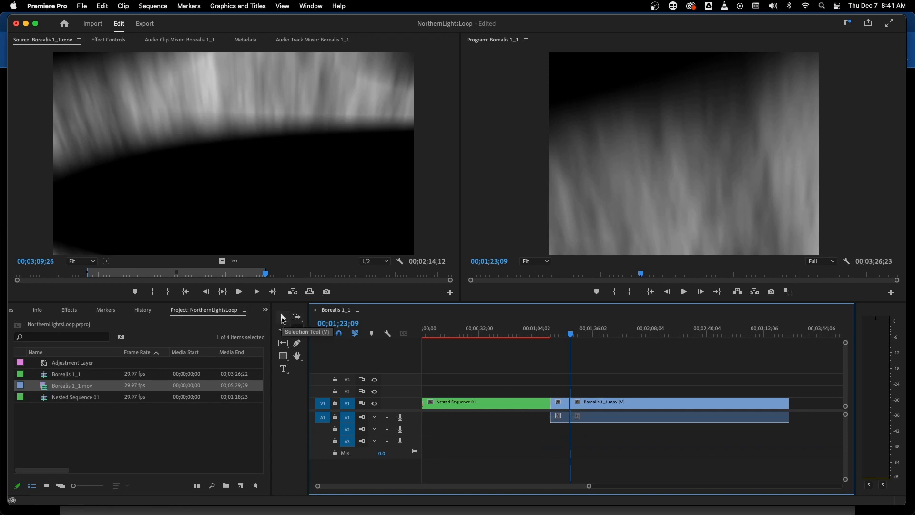
Ripple delete the short Borealis 1_1.mov segment between Nested Sequence 01 and the new cut
click(283, 319)
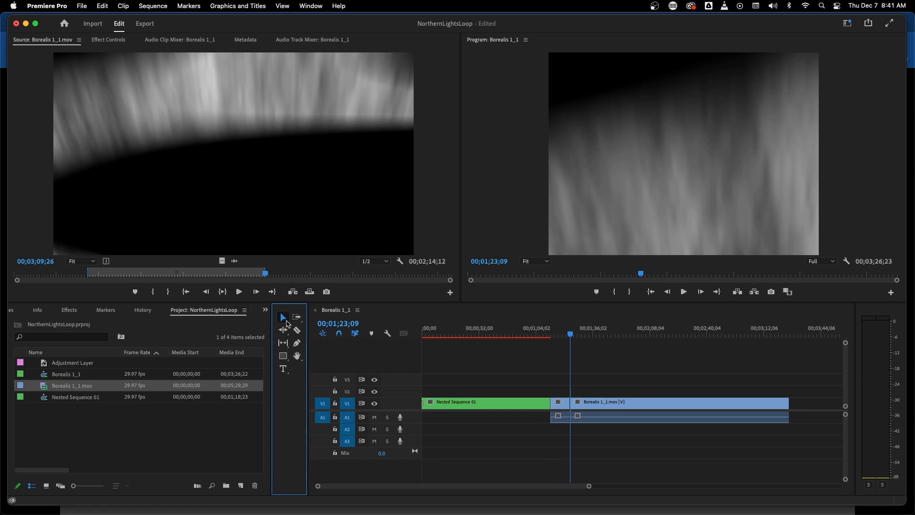
click(561, 402)
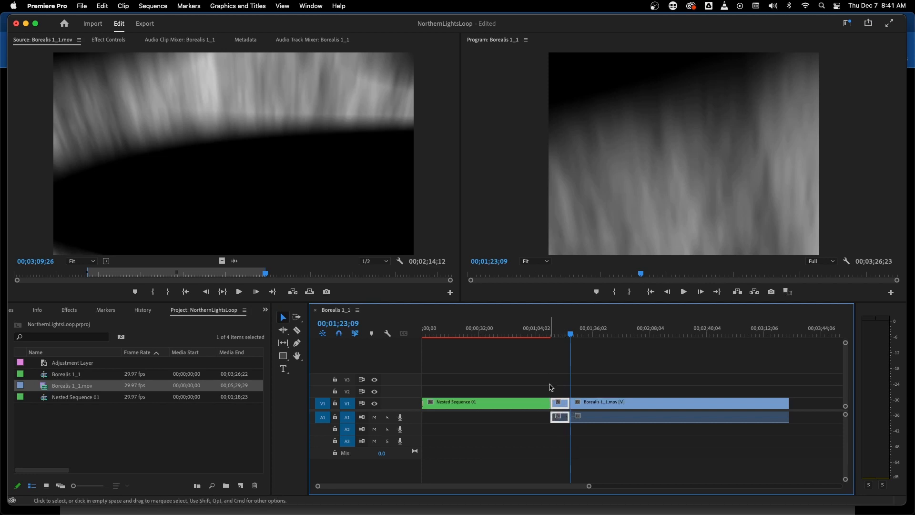
right_click(566, 409)
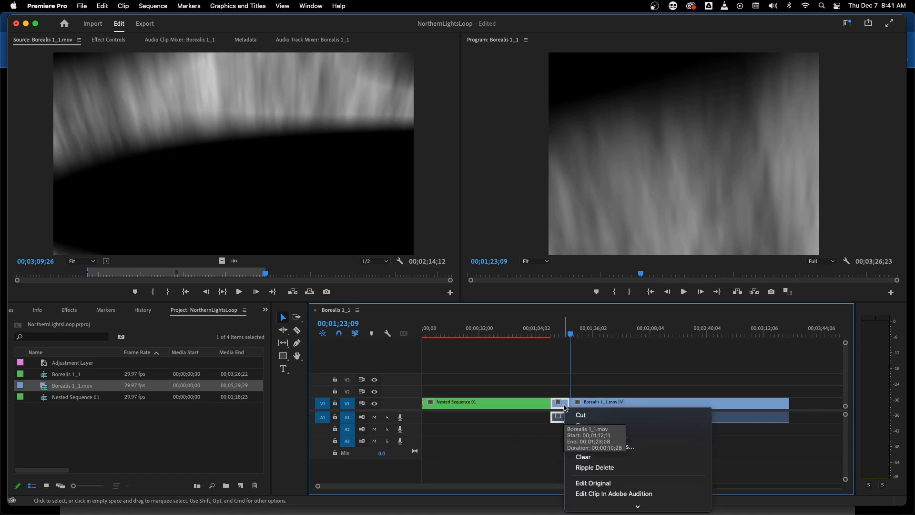
click(581, 468)
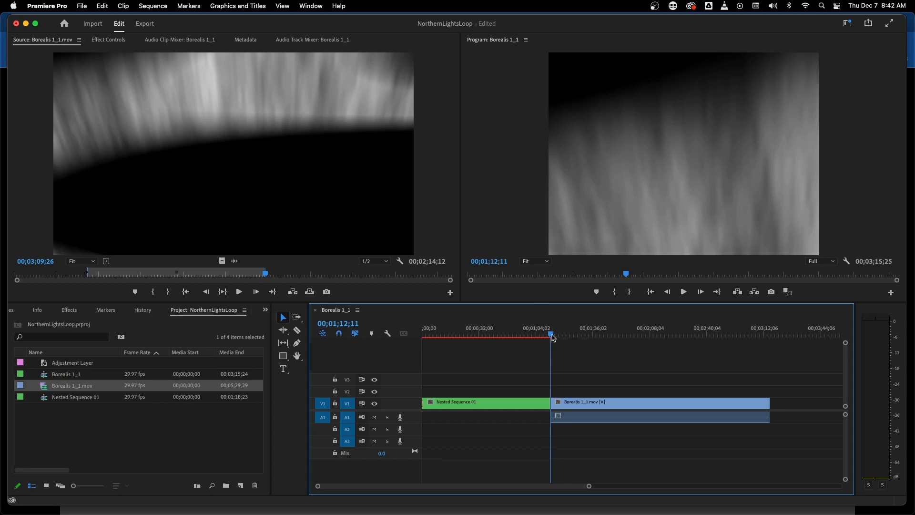
Move the sequence playhead to 00;01;42;09 inside the Borealis 1_1.mov clip and leave no clip selected
drag(554, 338, 598, 352)
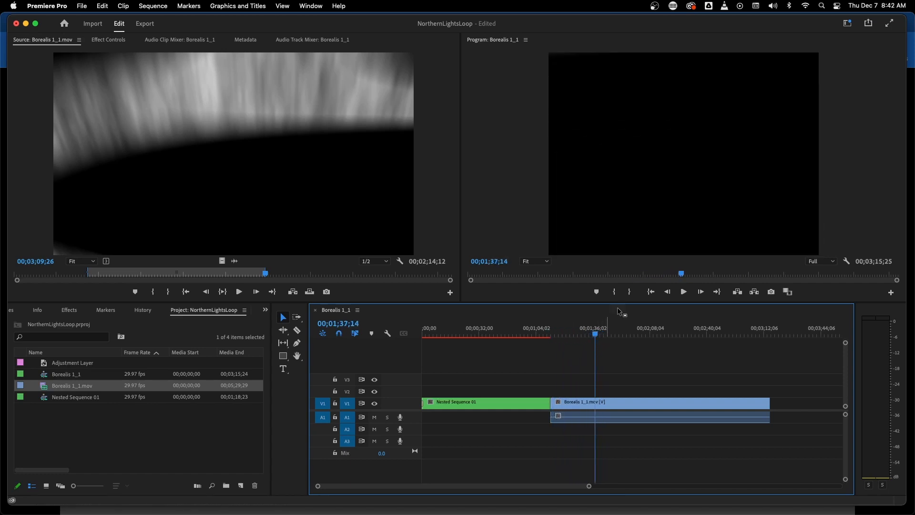
click(597, 337)
drag(598, 338, 627, 468)
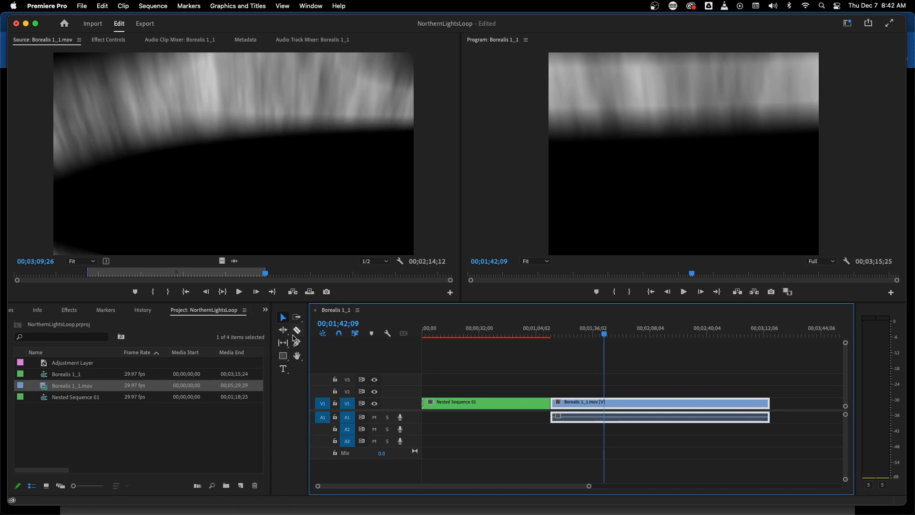
click(600, 381)
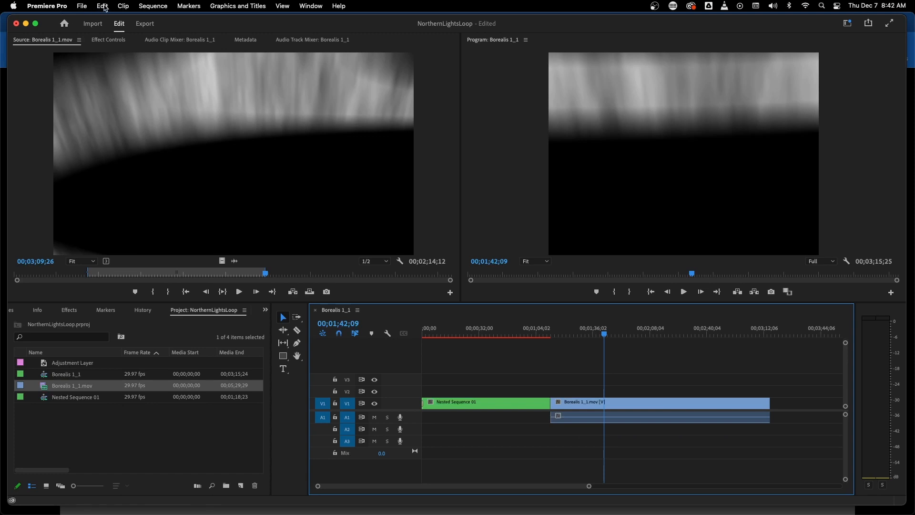
Split the video and audio of the Borealis 1_1.mov clip at the playhead with Add Edit
click(104, 7)
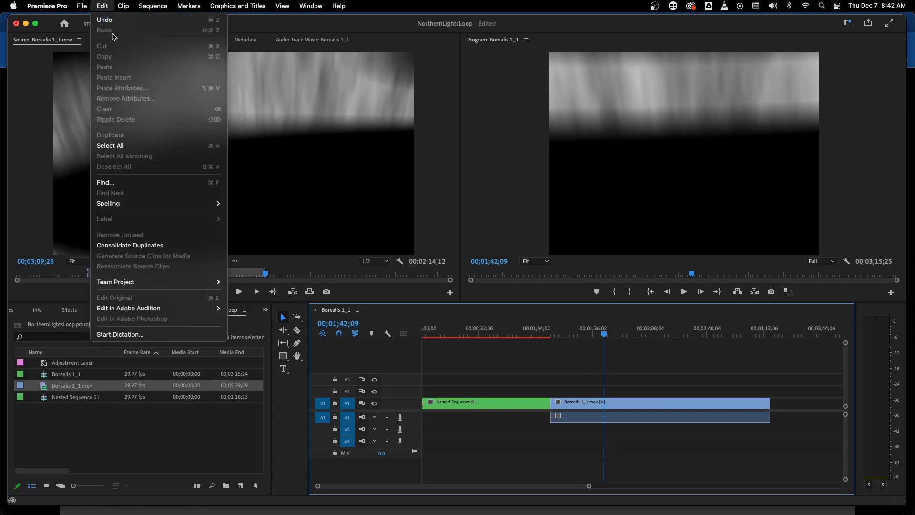
mouse_move(123, 7)
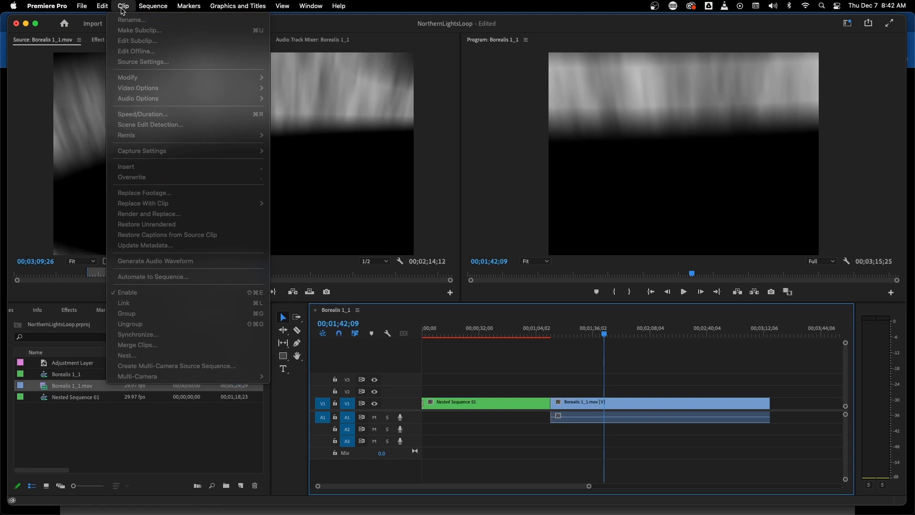
mouse_move(151, 10)
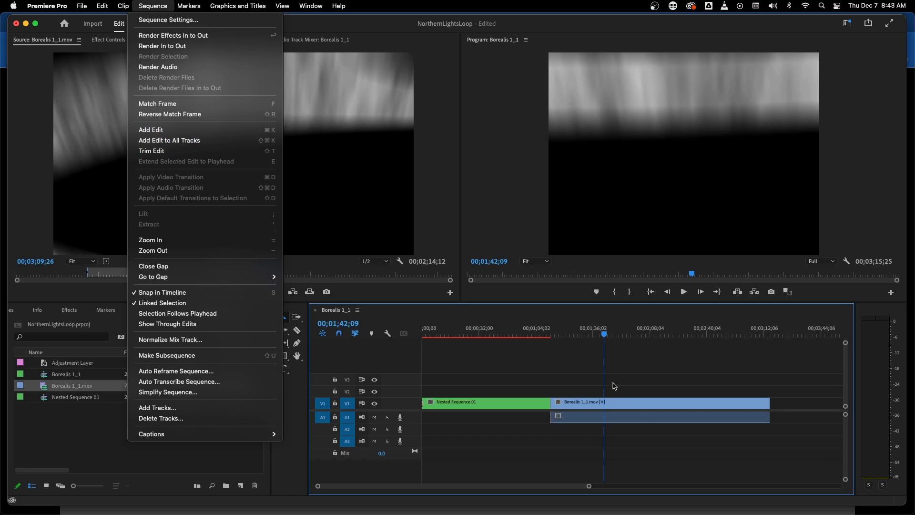
click(623, 366)
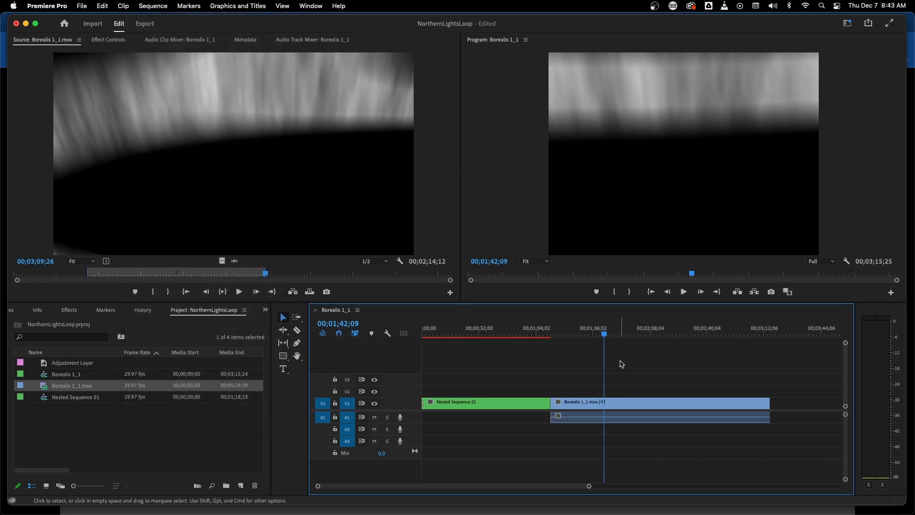
key(super+k)
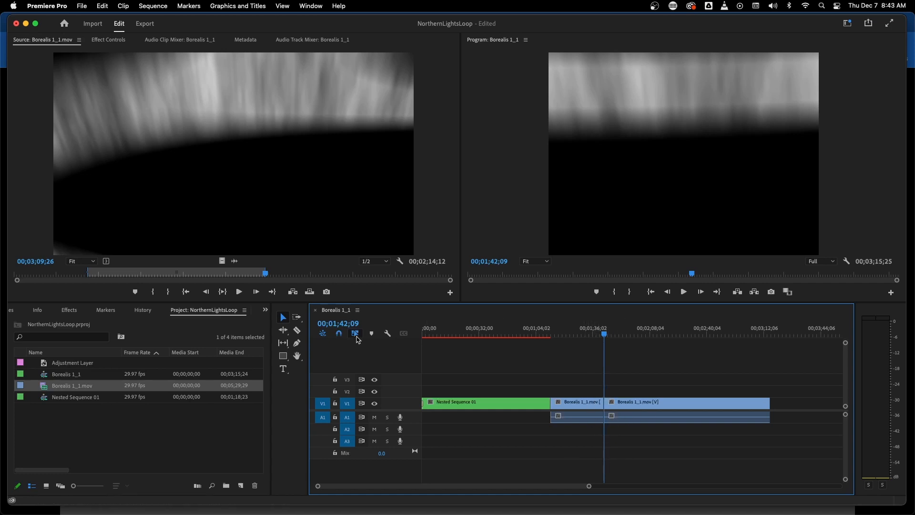
Ripple delete the Borealis 1_1.mov segment between Nested Sequence 01 and the playhead
click(576, 406)
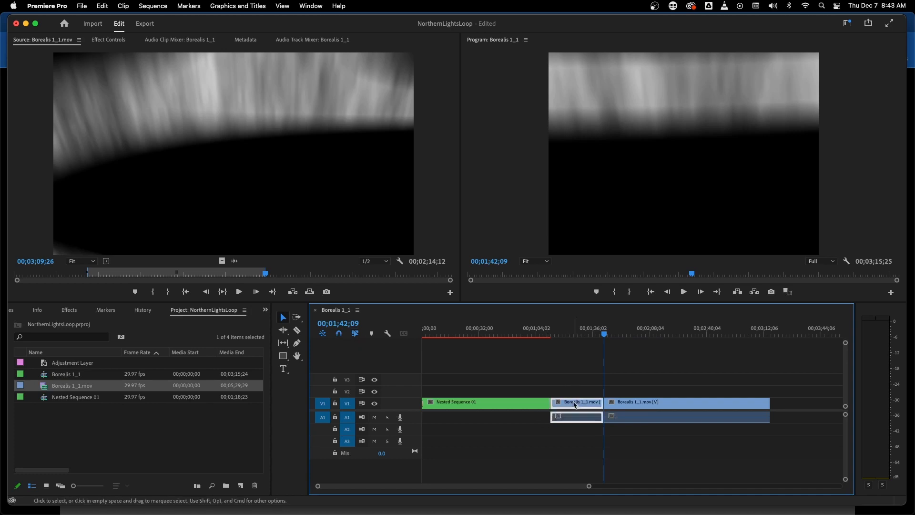
right_click(577, 406)
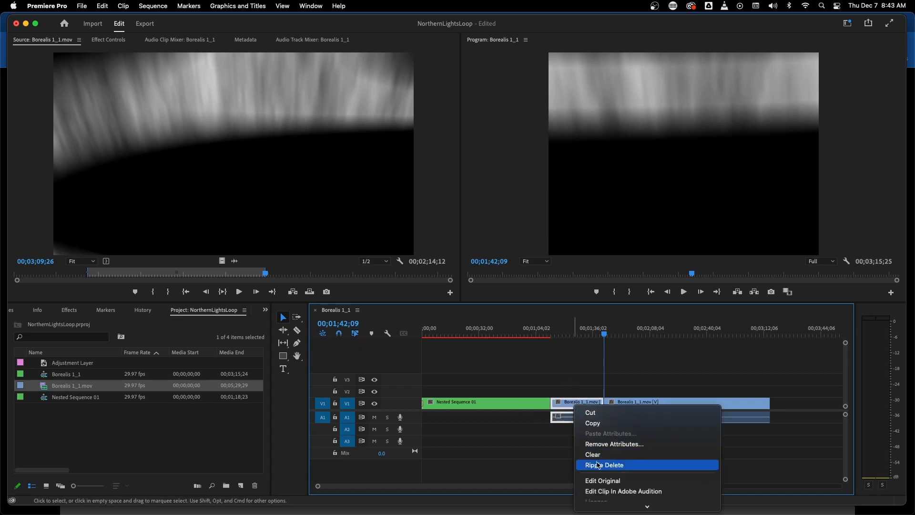
click(141, 6)
click(152, 6)
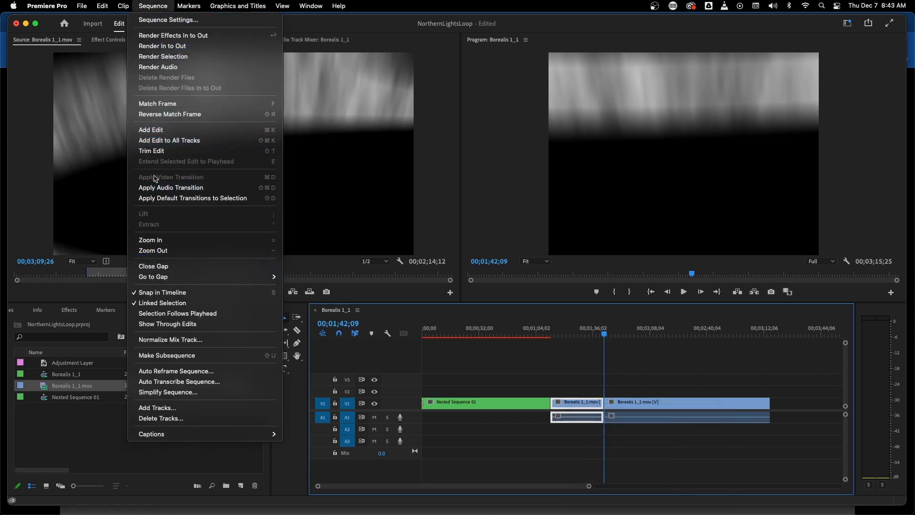
mouse_move(99, 6)
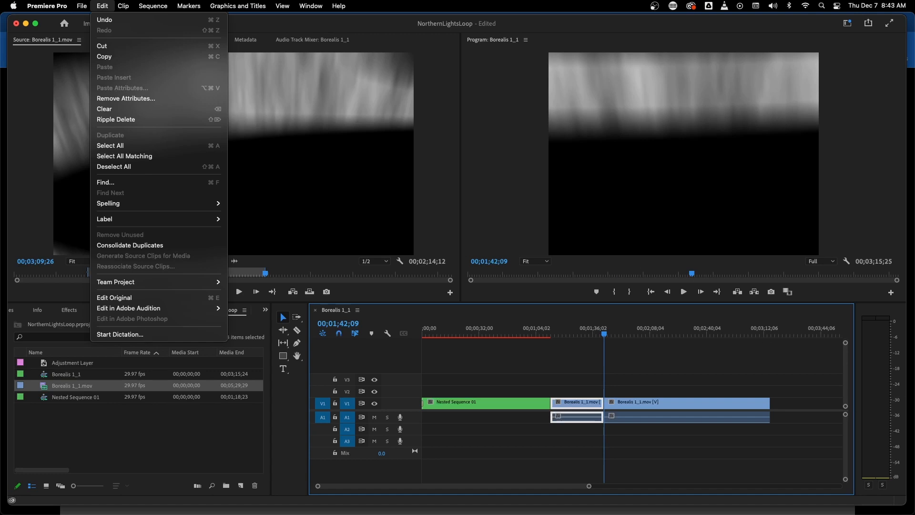
key(Escape)
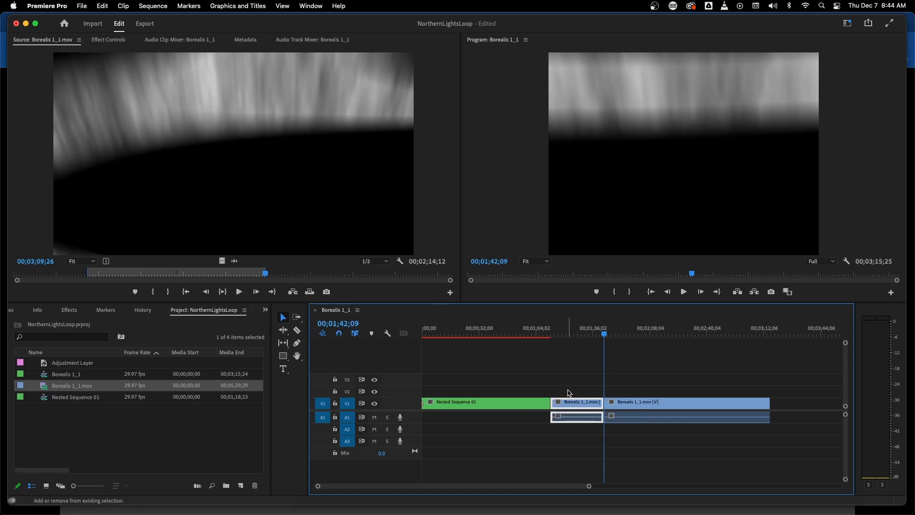
key(shift+Delete)
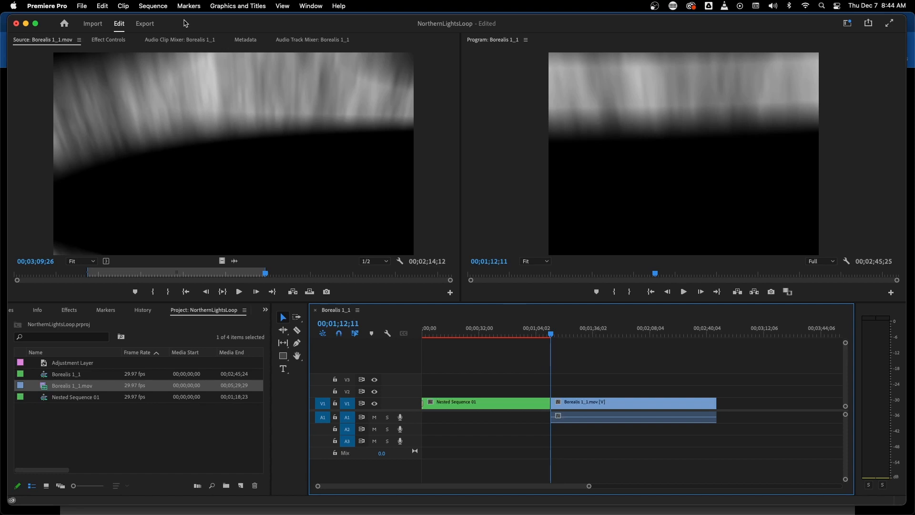
Open the export settings for the sequence and choose the Match Source - Adaptive Medium Bitrate preset
click(147, 28)
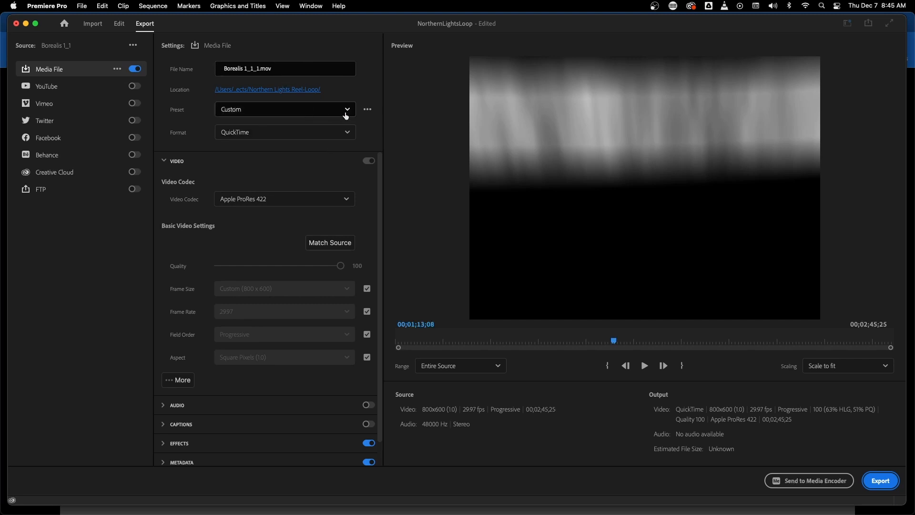
click(320, 111)
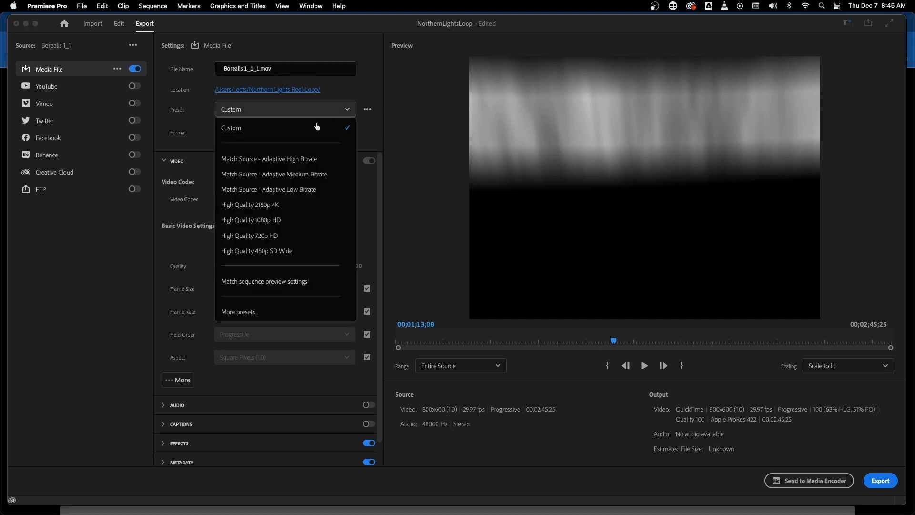
click(277, 176)
click(348, 111)
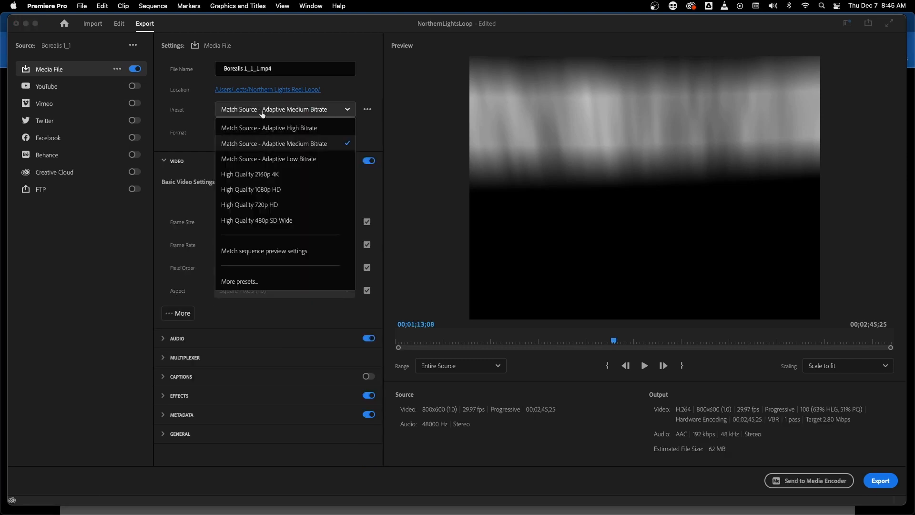
click(355, 116)
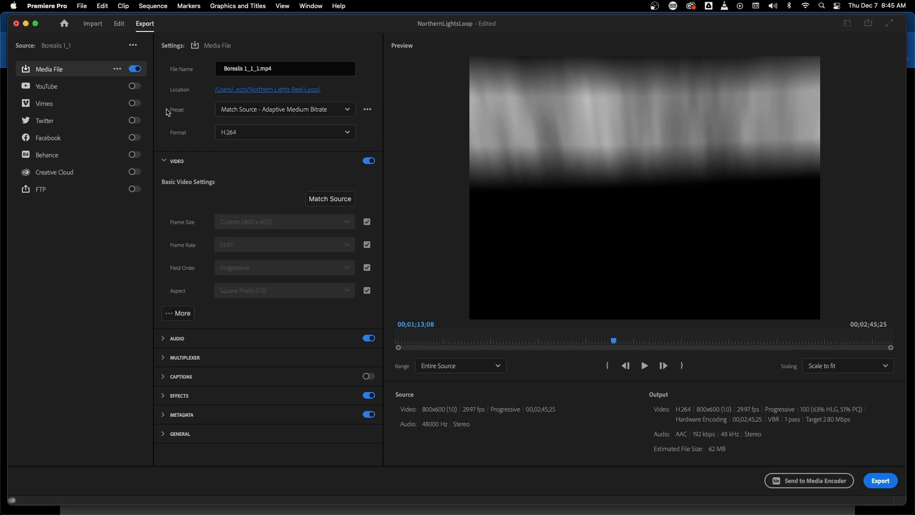
click(346, 111)
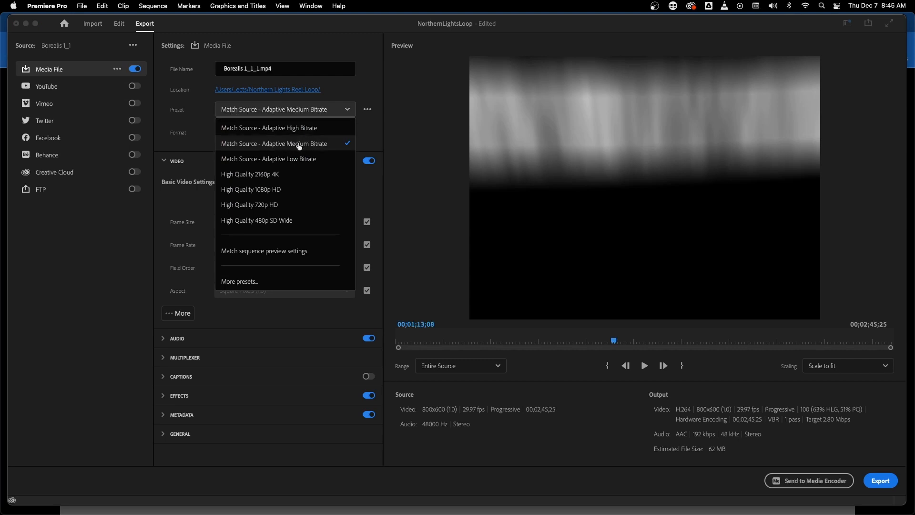
click(348, 112)
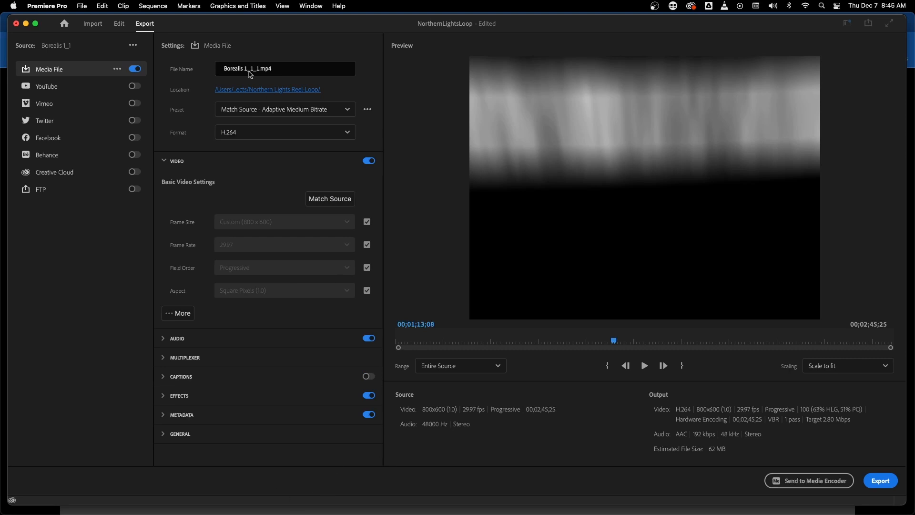
Rename the export file to the owner's first name followed by "Coommercial", keeping the .mp4 extension
click(276, 69)
drag(224, 68, 261, 67)
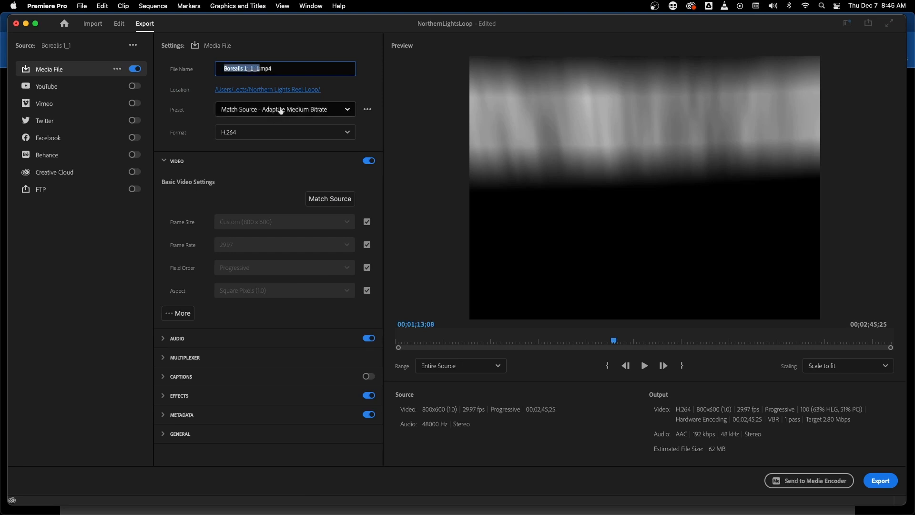
text(Randy)
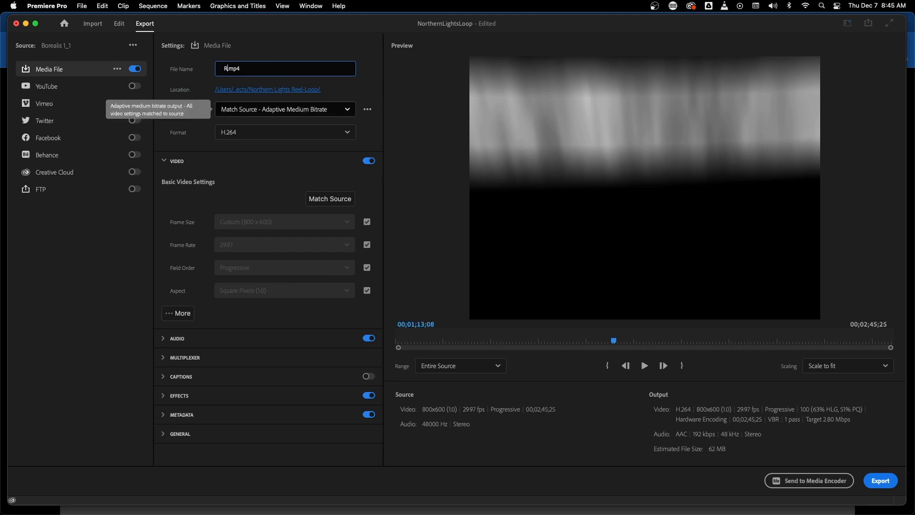
text( Coommercial)
key(Return)
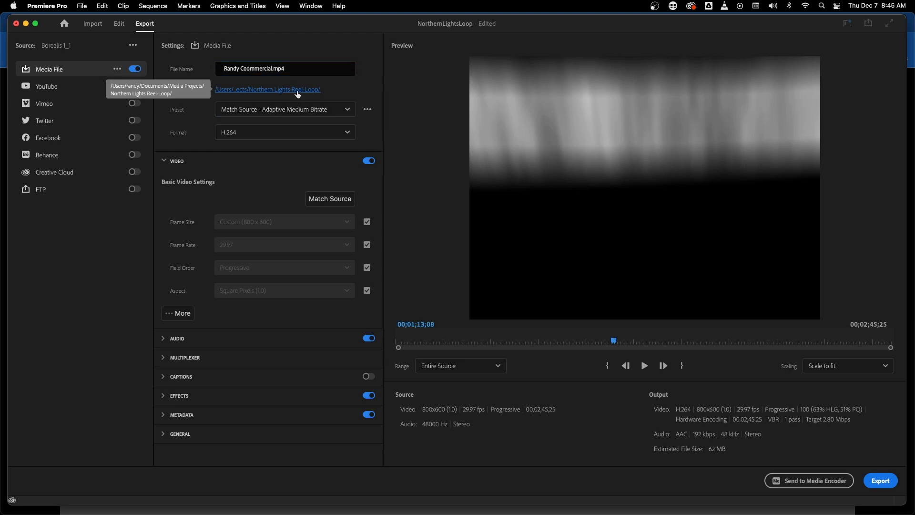
Start changing the export location and browse to the Projects folder inside Documents
click(307, 90)
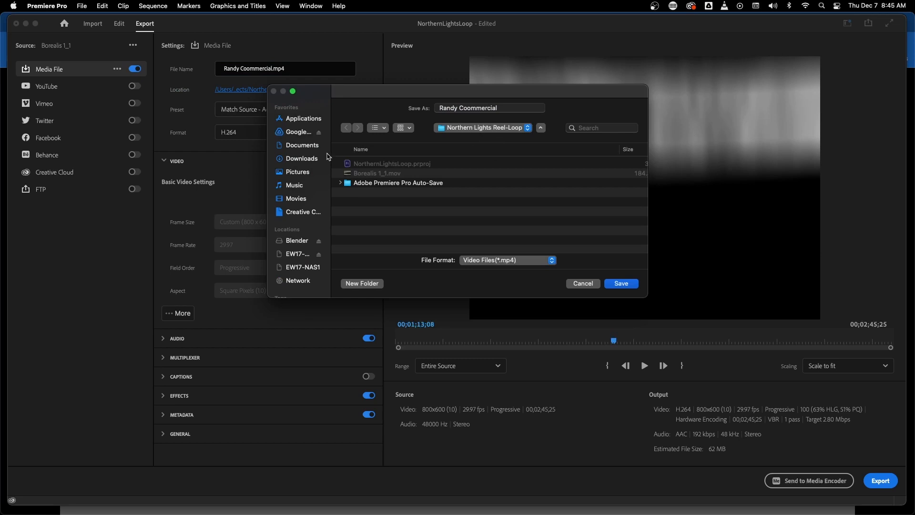
click(301, 146)
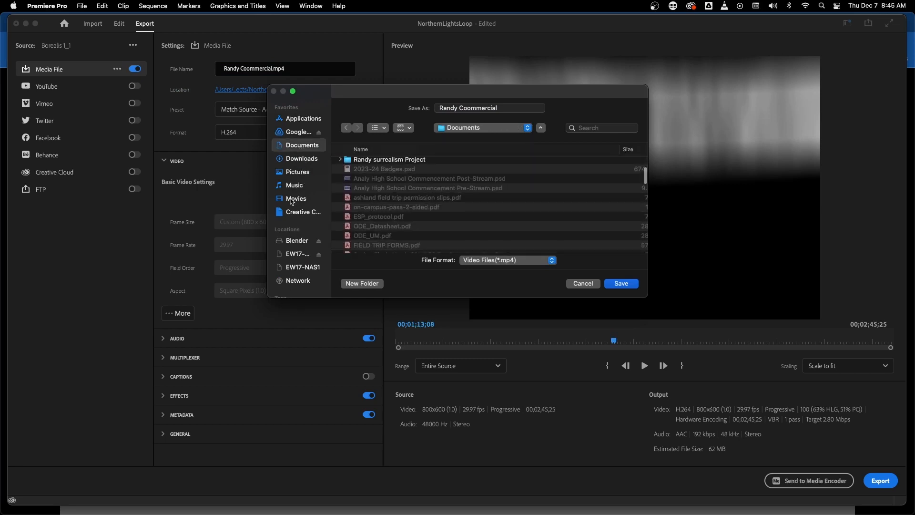
scroll(295, 202, down, 5)
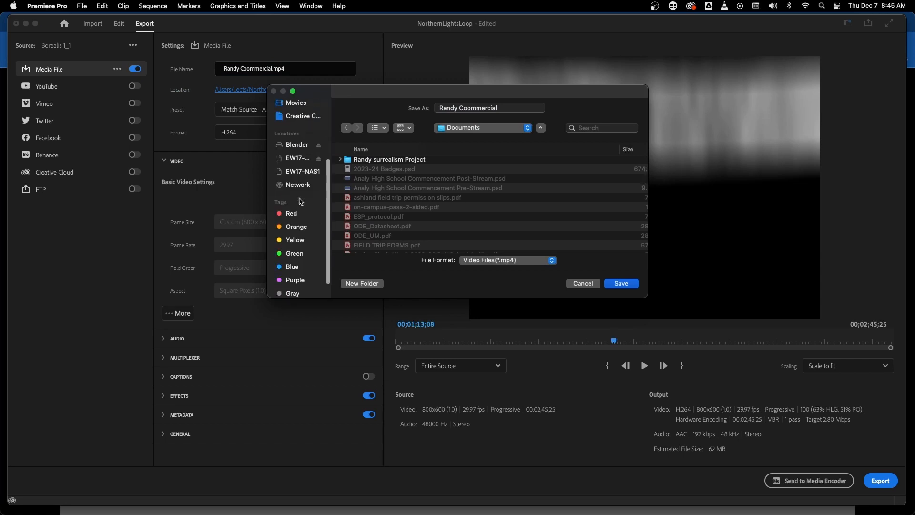
scroll(301, 202, up, 5)
scroll(376, 227, down, 5)
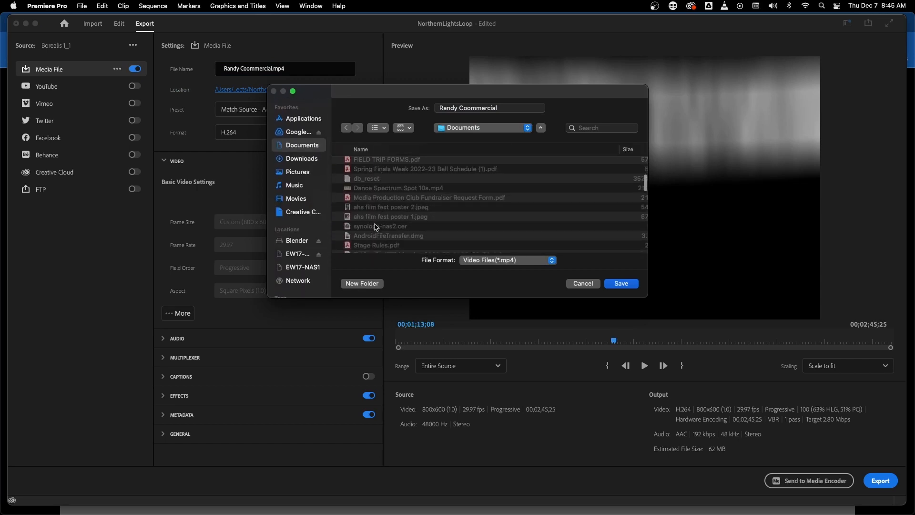
scroll(377, 227, down, 10)
scroll(376, 228, up, 3)
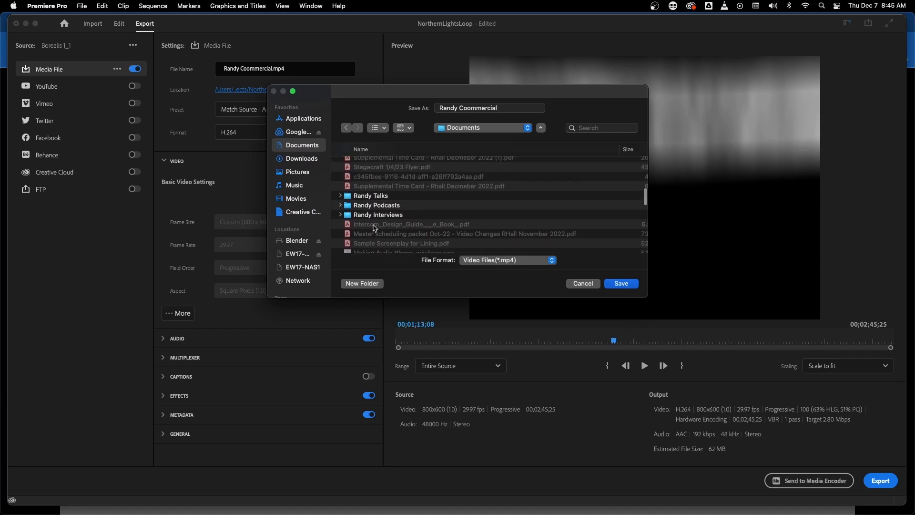
scroll(376, 229, down, 10)
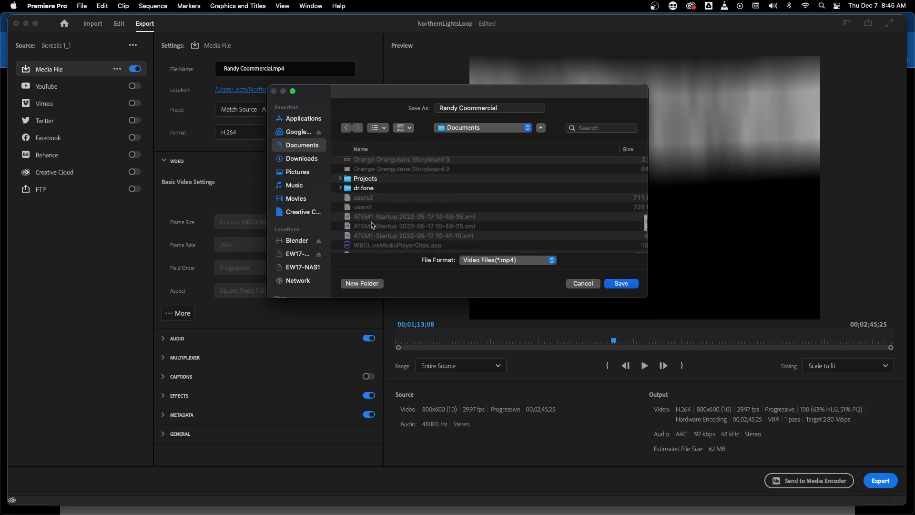
scroll(373, 225, down, 5)
scroll(373, 225, up, 4)
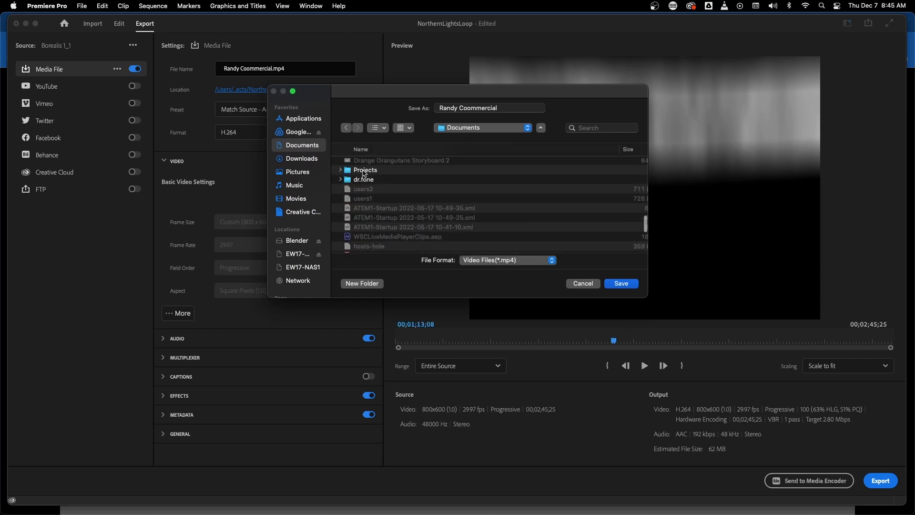
double_click(365, 171)
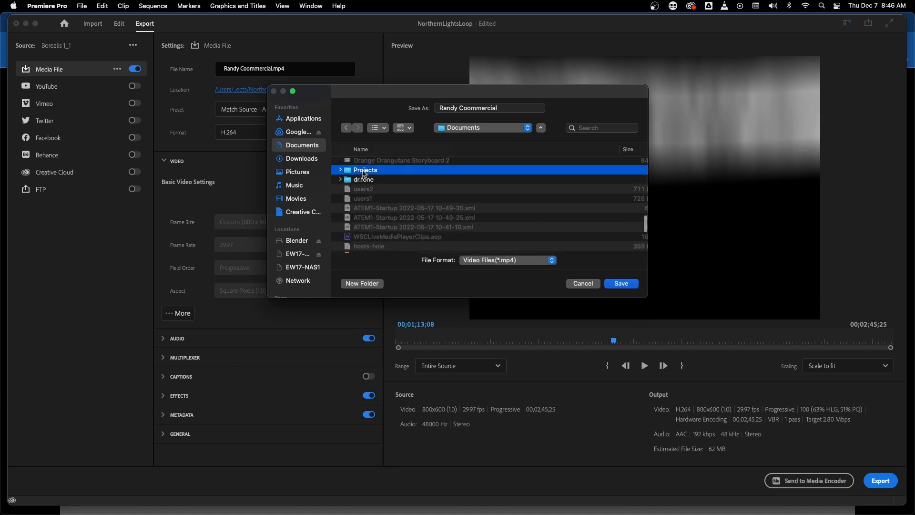
Create a folder inside Projects named with the owner's first name followed by "Commercial"
click(371, 285)
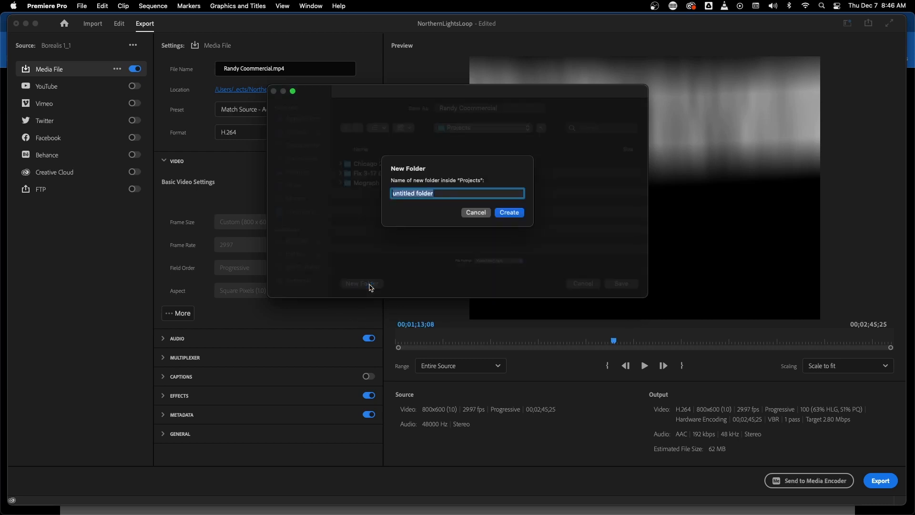
text(Randy Coommercial)
key(Return)
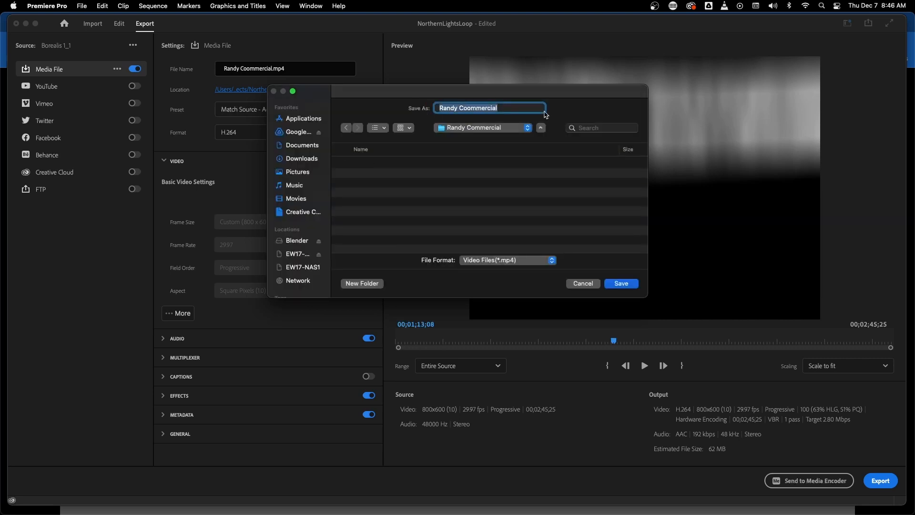
Add "WIP" to the end of the export file name, save it in the new commercial folder, and export the sequence
click(518, 109)
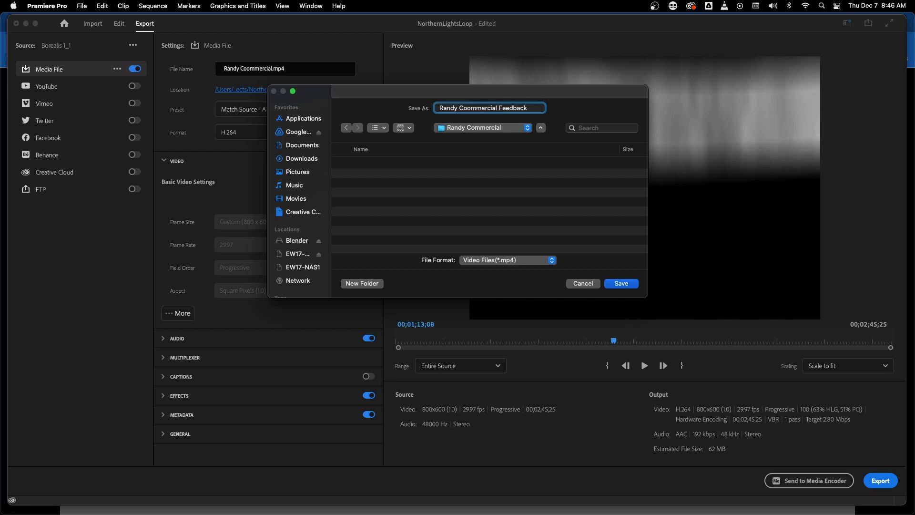
text(Feedback Scre)
key(BackSpace)
key(BackSpace)
key(BackSpace)
key(BackSpace)
key(BackSpace)
key(BackSpace)
key(BackSpace)
text(Work in progress)
key(BackSpace)
key(BackSpace)
key(BackSpace)
key(BackSpace)
key(BackSpace)
key(BackSpace)
key(BackSpace)
key(BackSpace)
key(BackSpace)
click(621, 284)
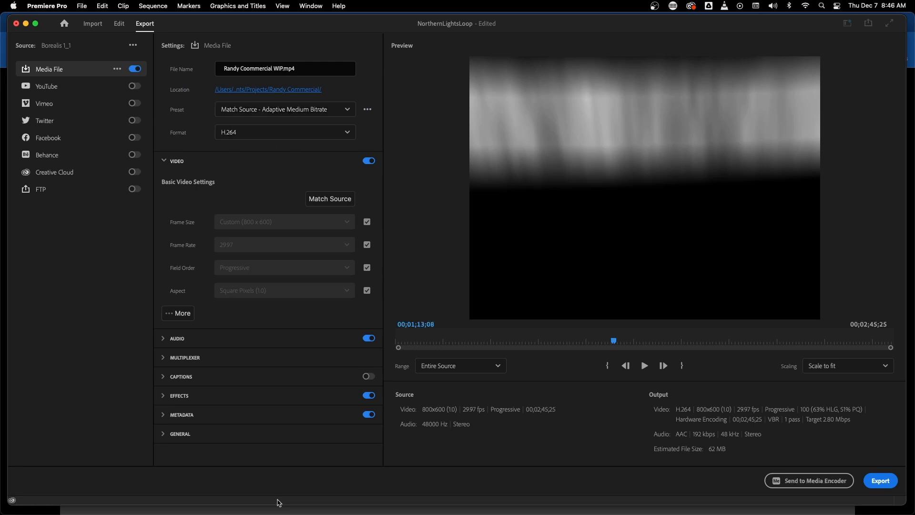
click(881, 481)
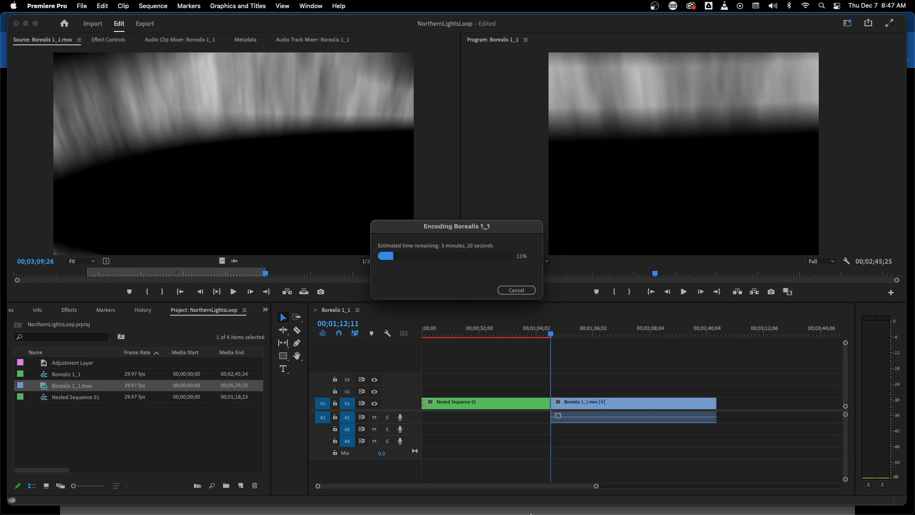
Switch to Finder, open the new commercial folder inside Projects, and move its window clear of the encoding progress
mouse_move(341, 513)
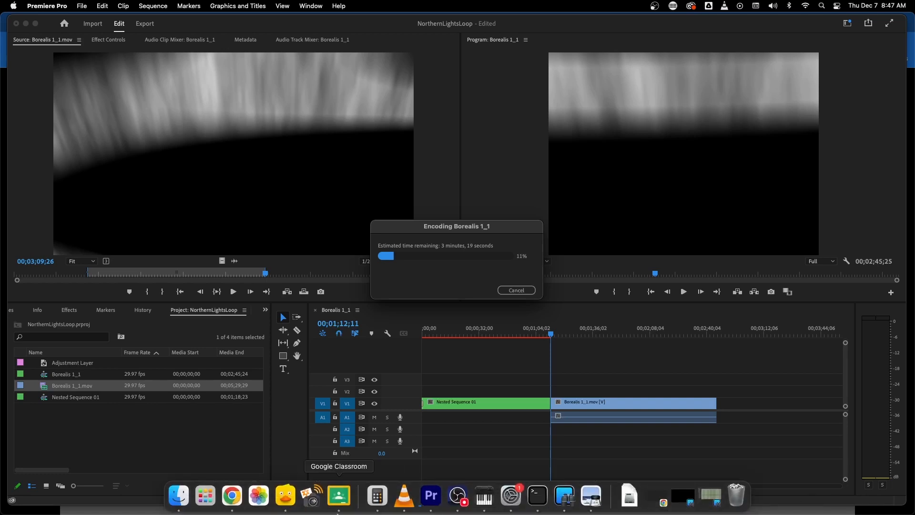
click(173, 499)
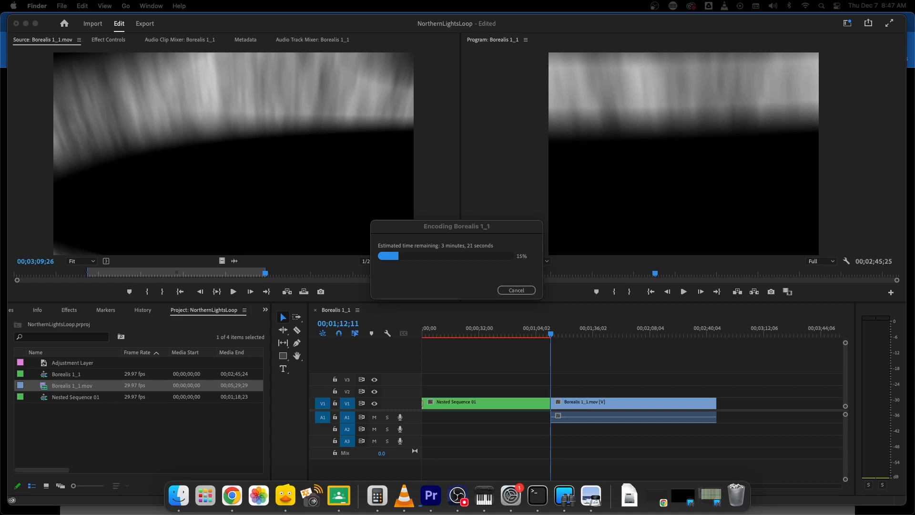
drag(914, 210, 567, 60)
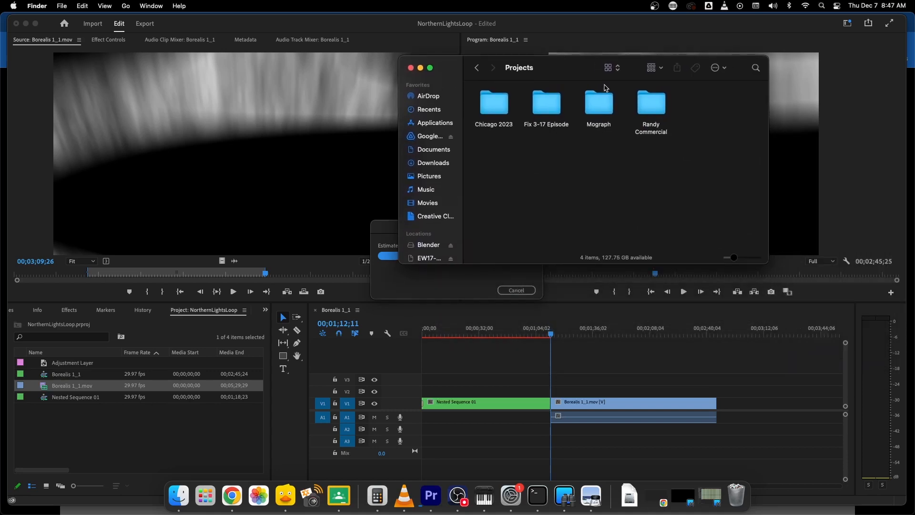
double_click(656, 108)
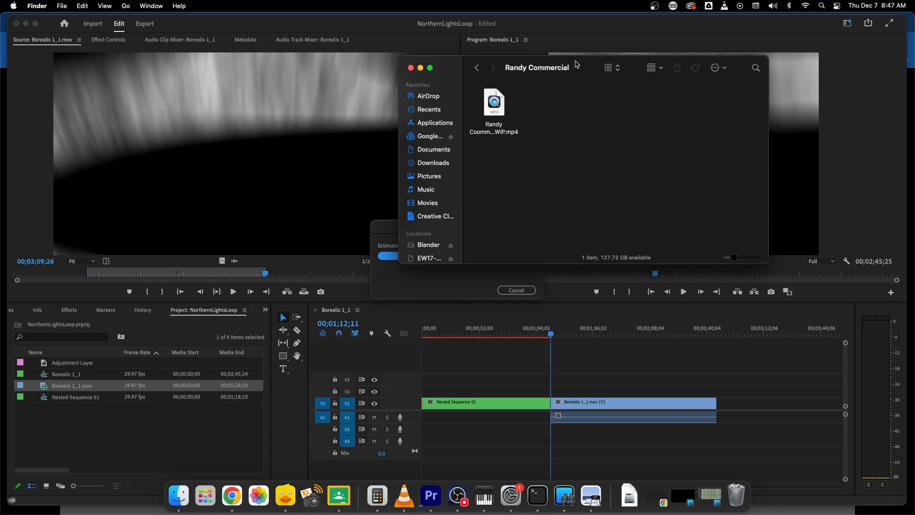
drag(578, 62, 688, 29)
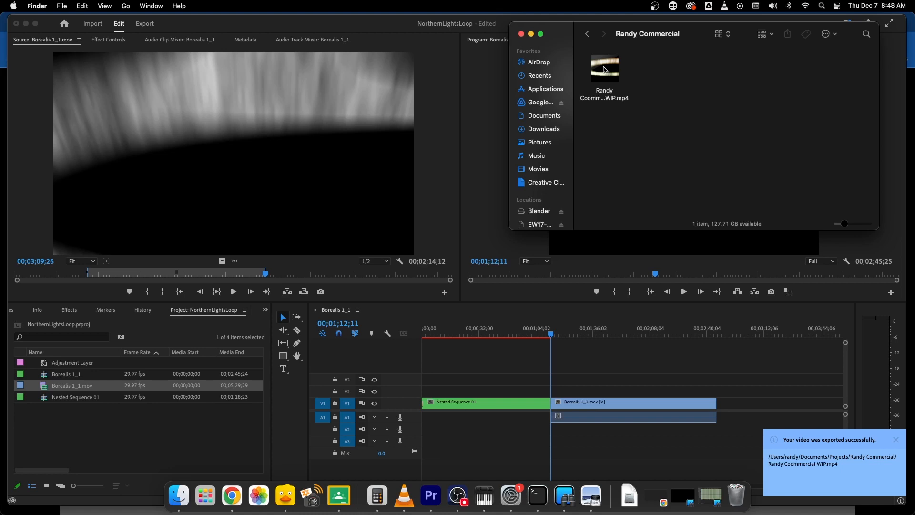
Preview the exported WIP MP4 in Quick Look, and close the preview
click(617, 62)
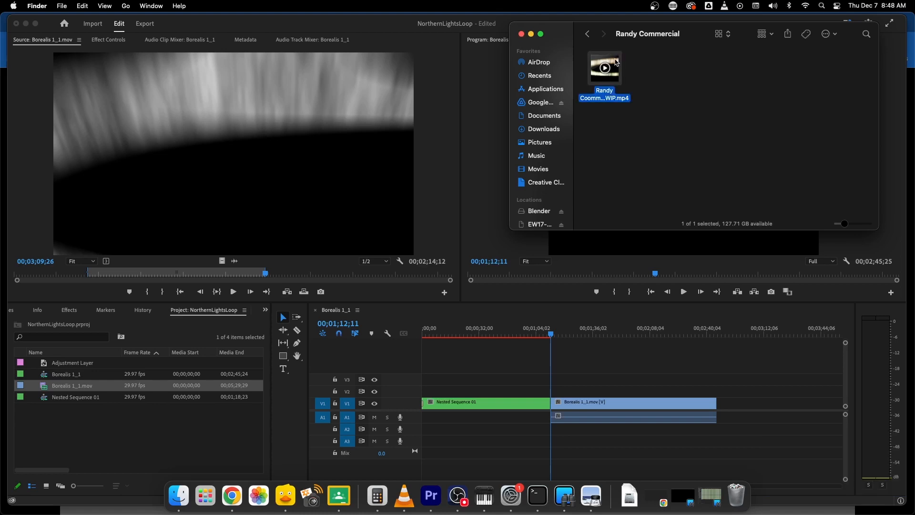
key(space)
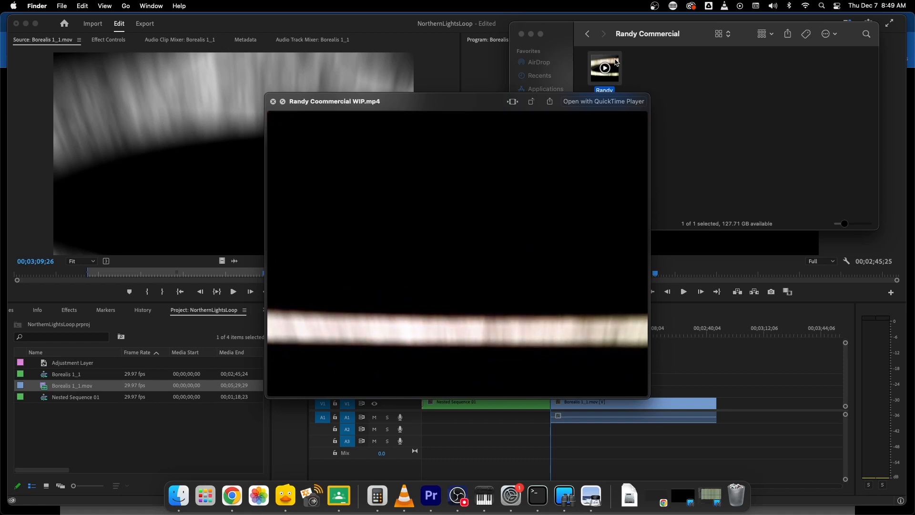
key(space)
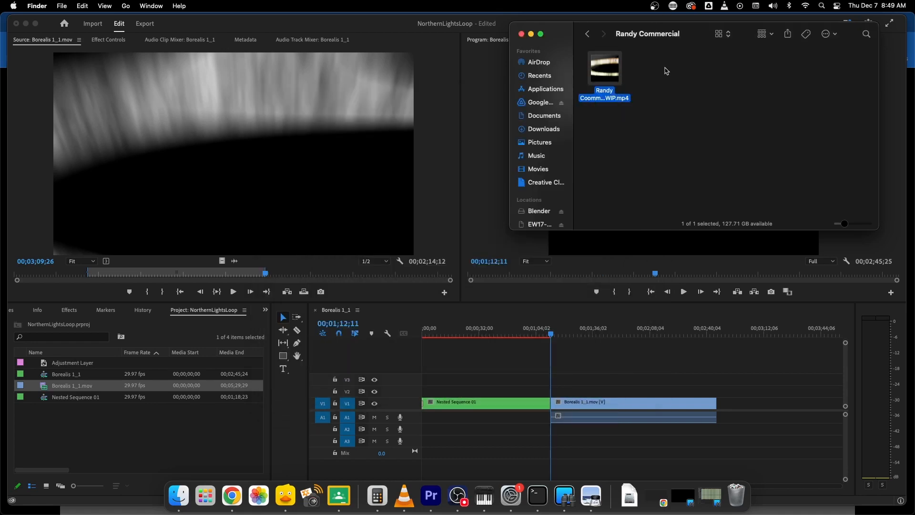
Switch to Premiere Pro and save the project under the owner's first name followed by "Commercial" in the new commercial folder
click(233, 29)
click(82, 6)
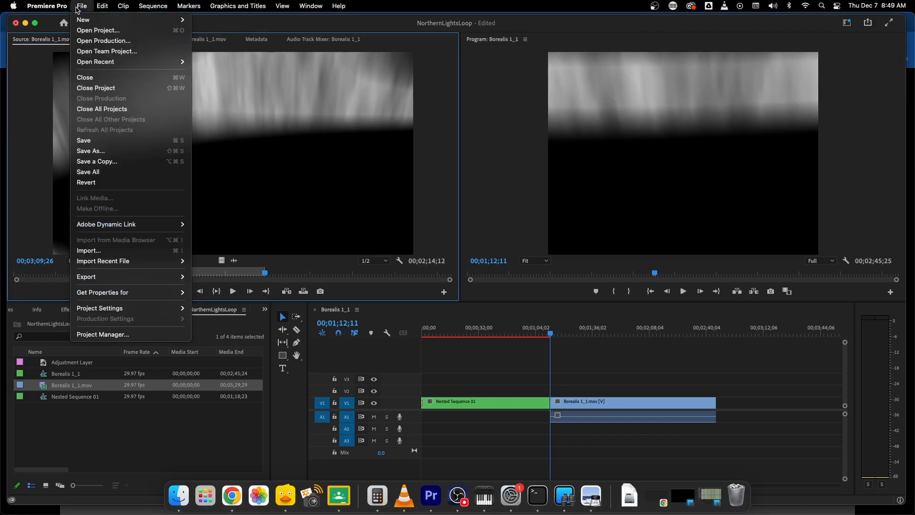
click(101, 152)
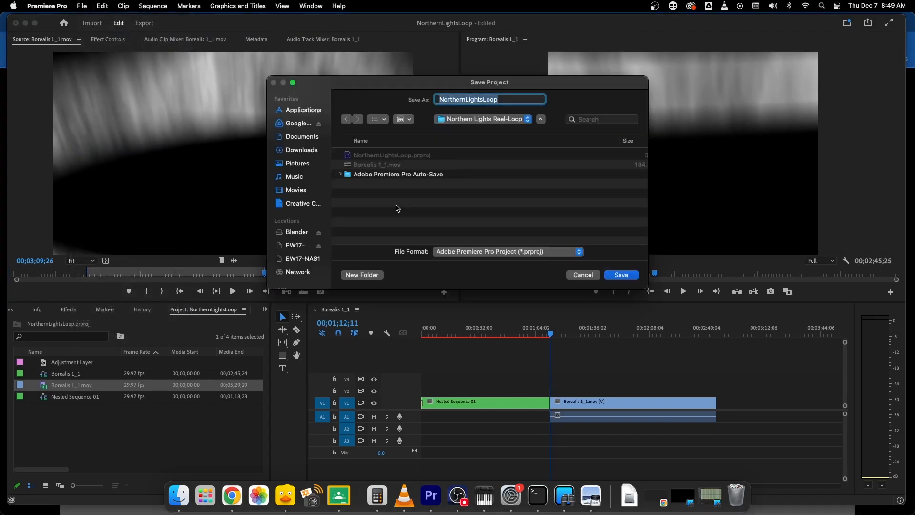
click(478, 120)
click(476, 209)
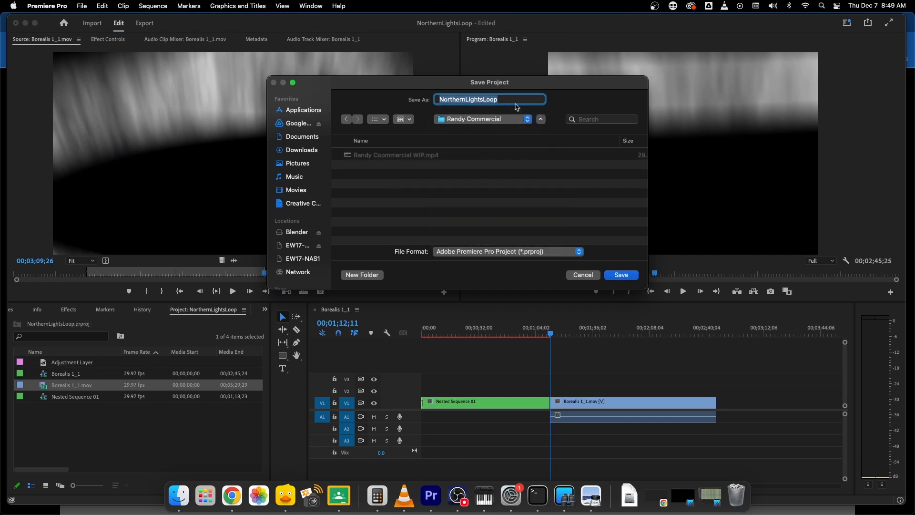
text(Randy Com)
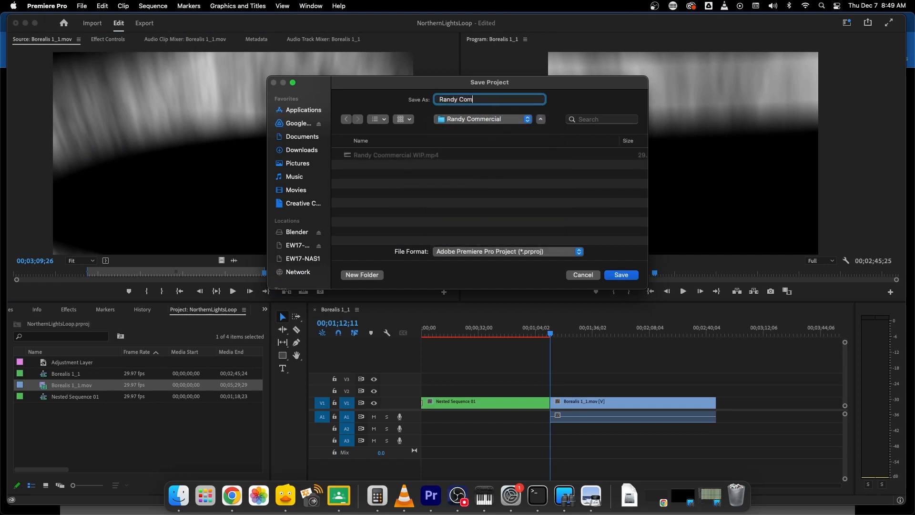
text(mercial)
key(Return)
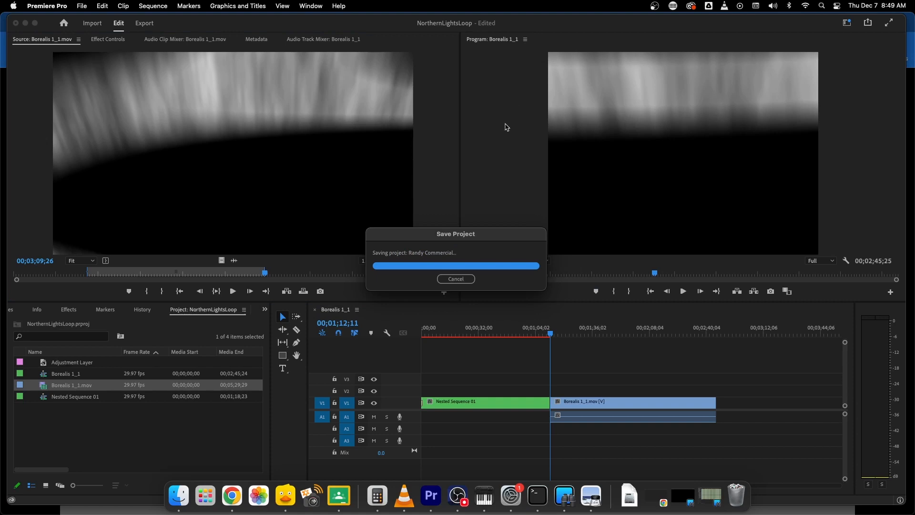
Switch to Finder and check the saved project file and the exported WIP MP4 in the commercial folder
click(179, 497)
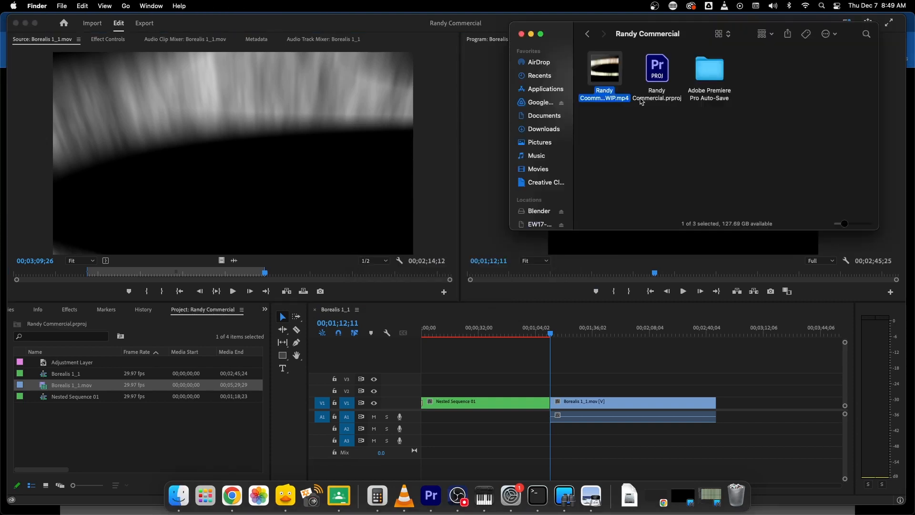
click(656, 63)
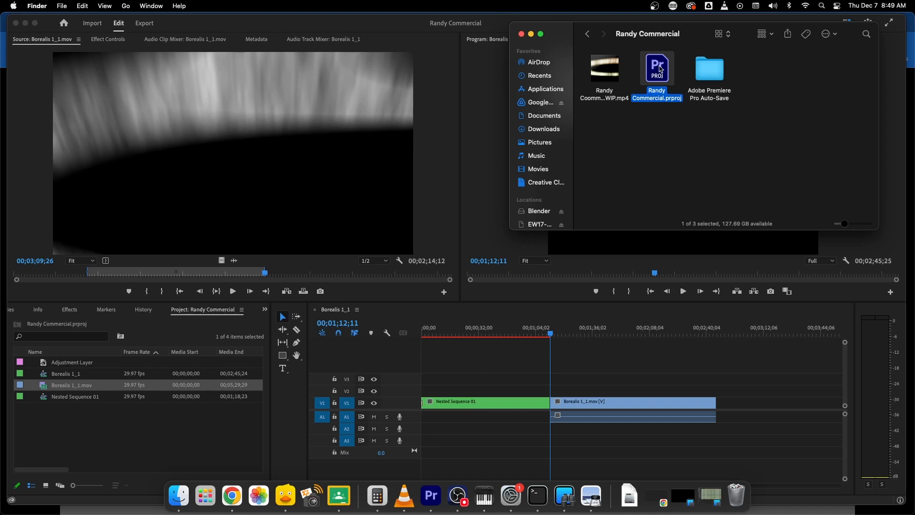
click(611, 102)
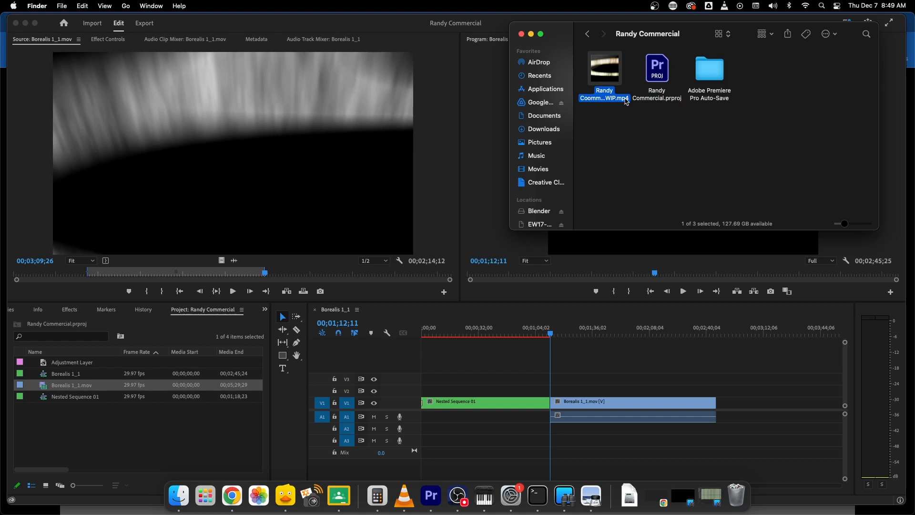